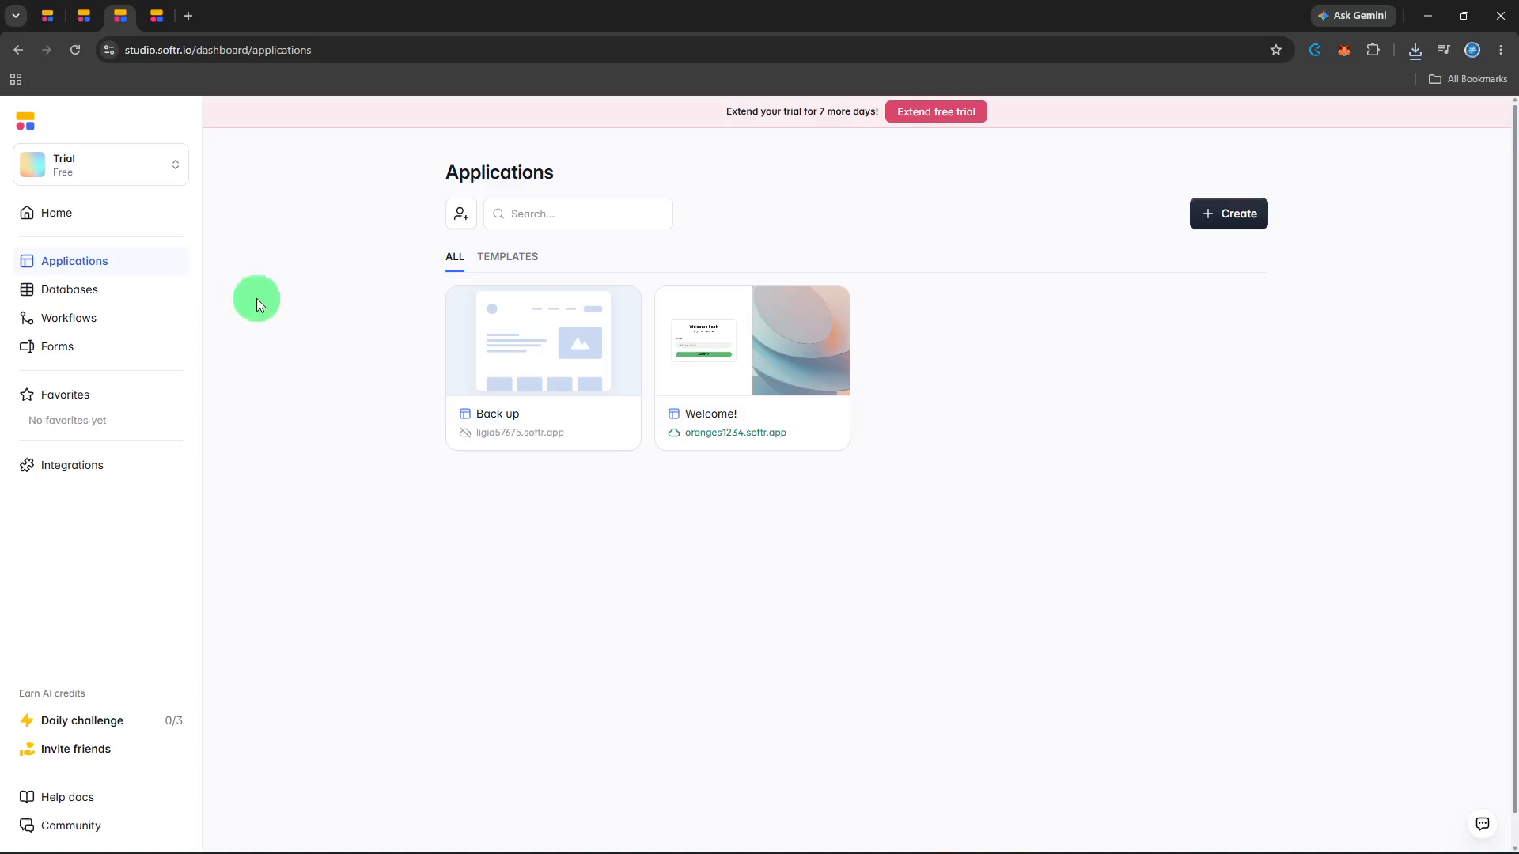
# - Open the Welcome! application for editing and select its Welcome! page from the app pages
pyautogui.click(706, 447)
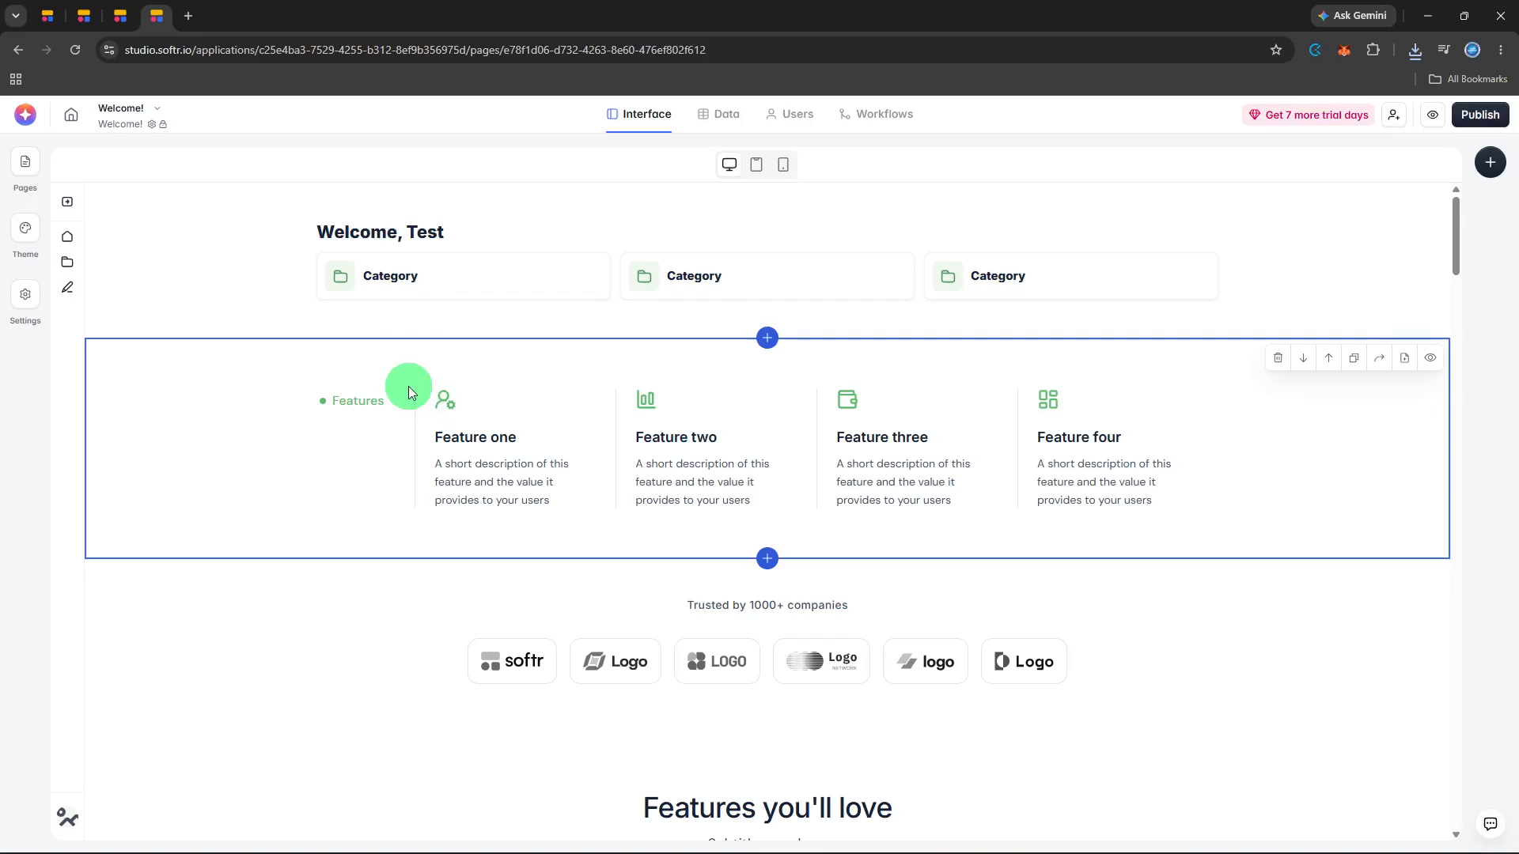
pyautogui.click(19, 164)
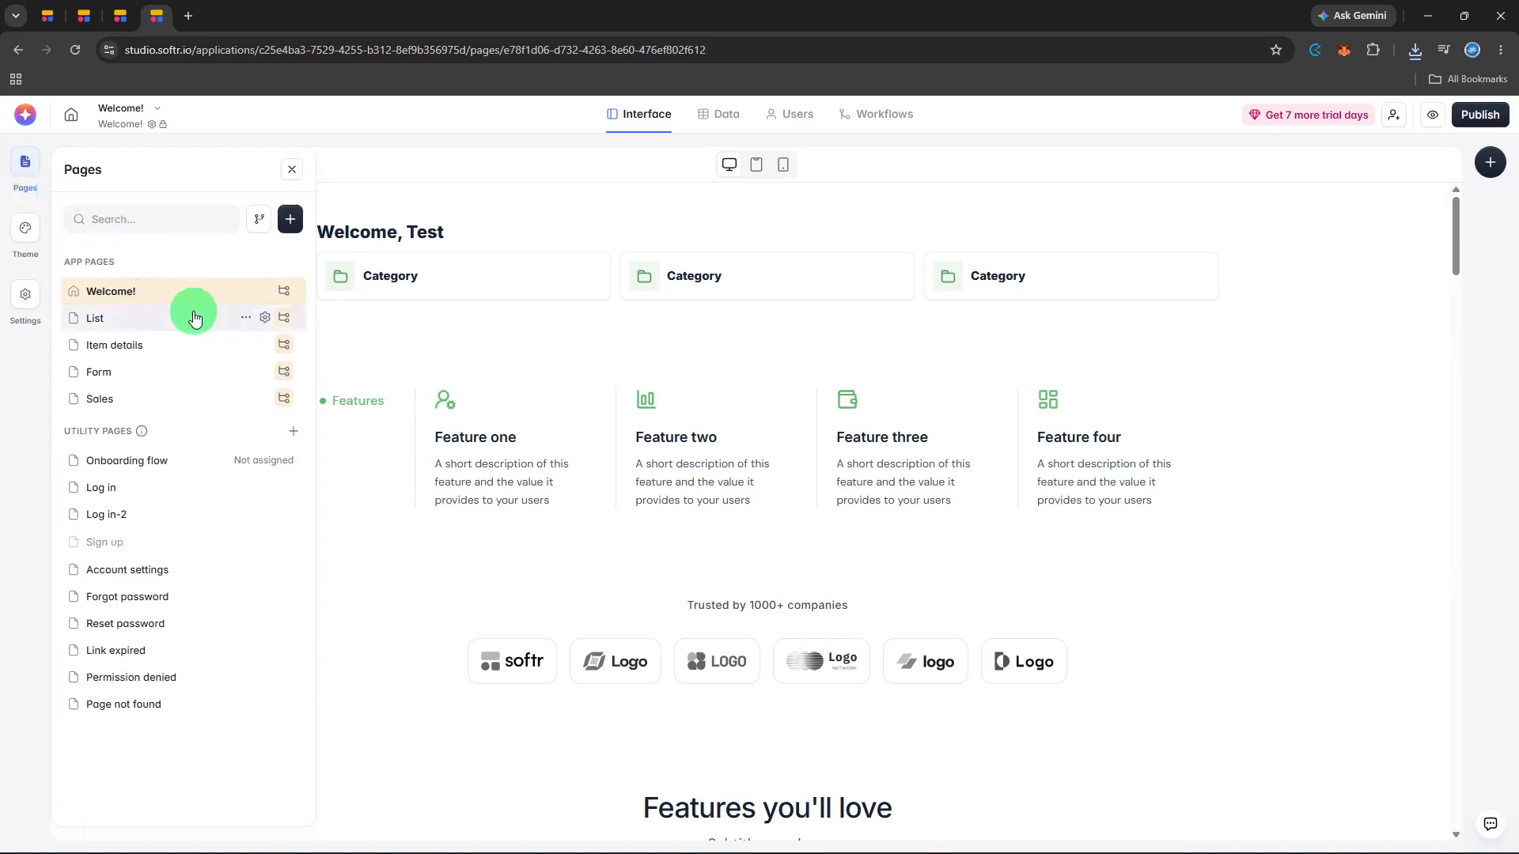
pyautogui.click(209, 293)
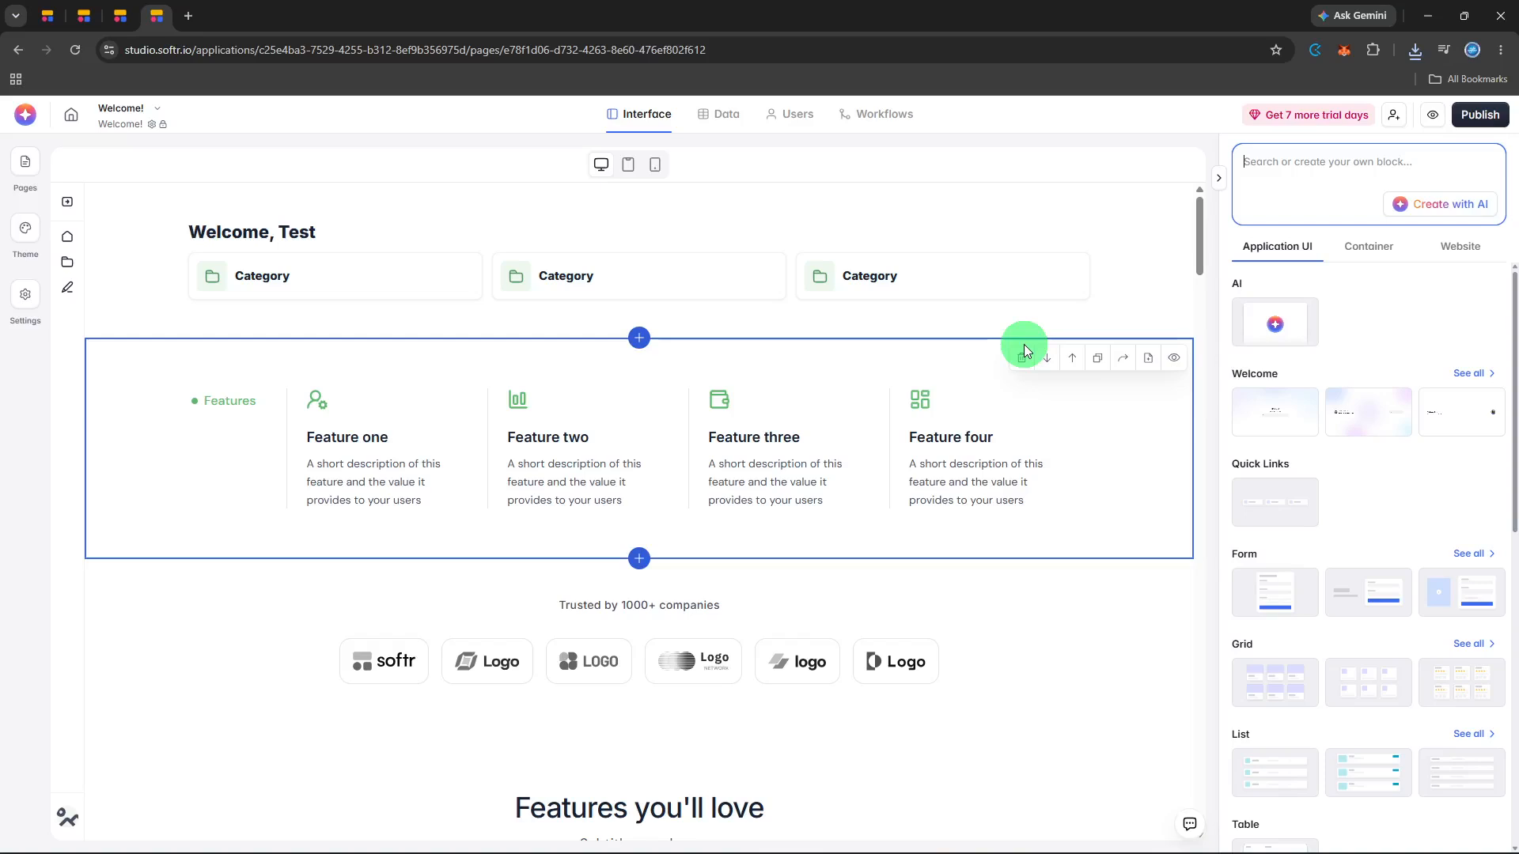
# - Start adding a block between the table and the rating-card grid, and show all Team blocks of the Website category
pyautogui.scroll(-8, 1090, 382)
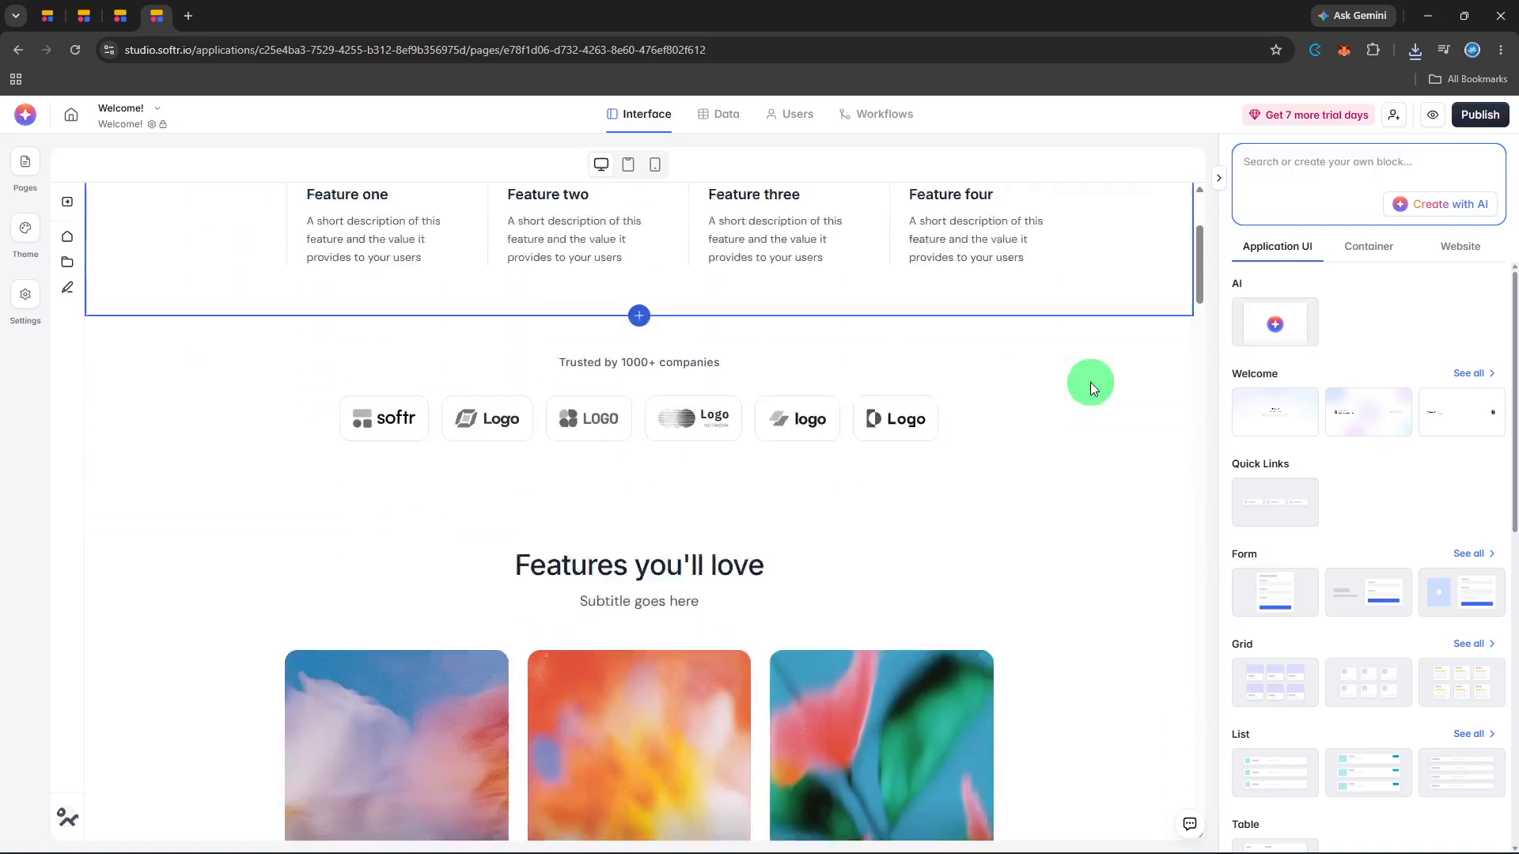
pyautogui.scroll(-10, 1090, 382)
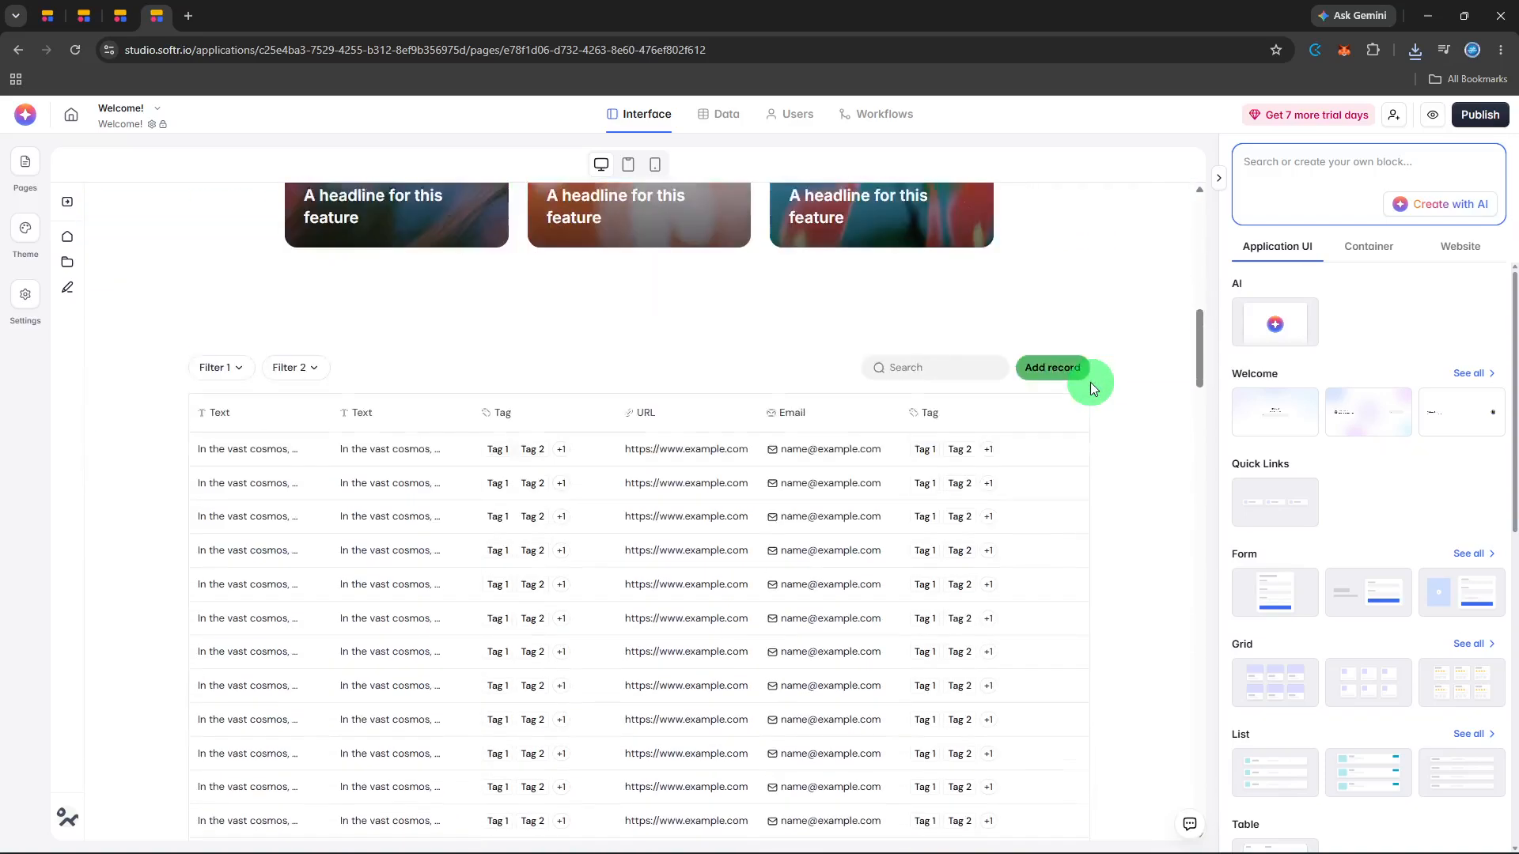
pyautogui.scroll(-4, 1090, 382)
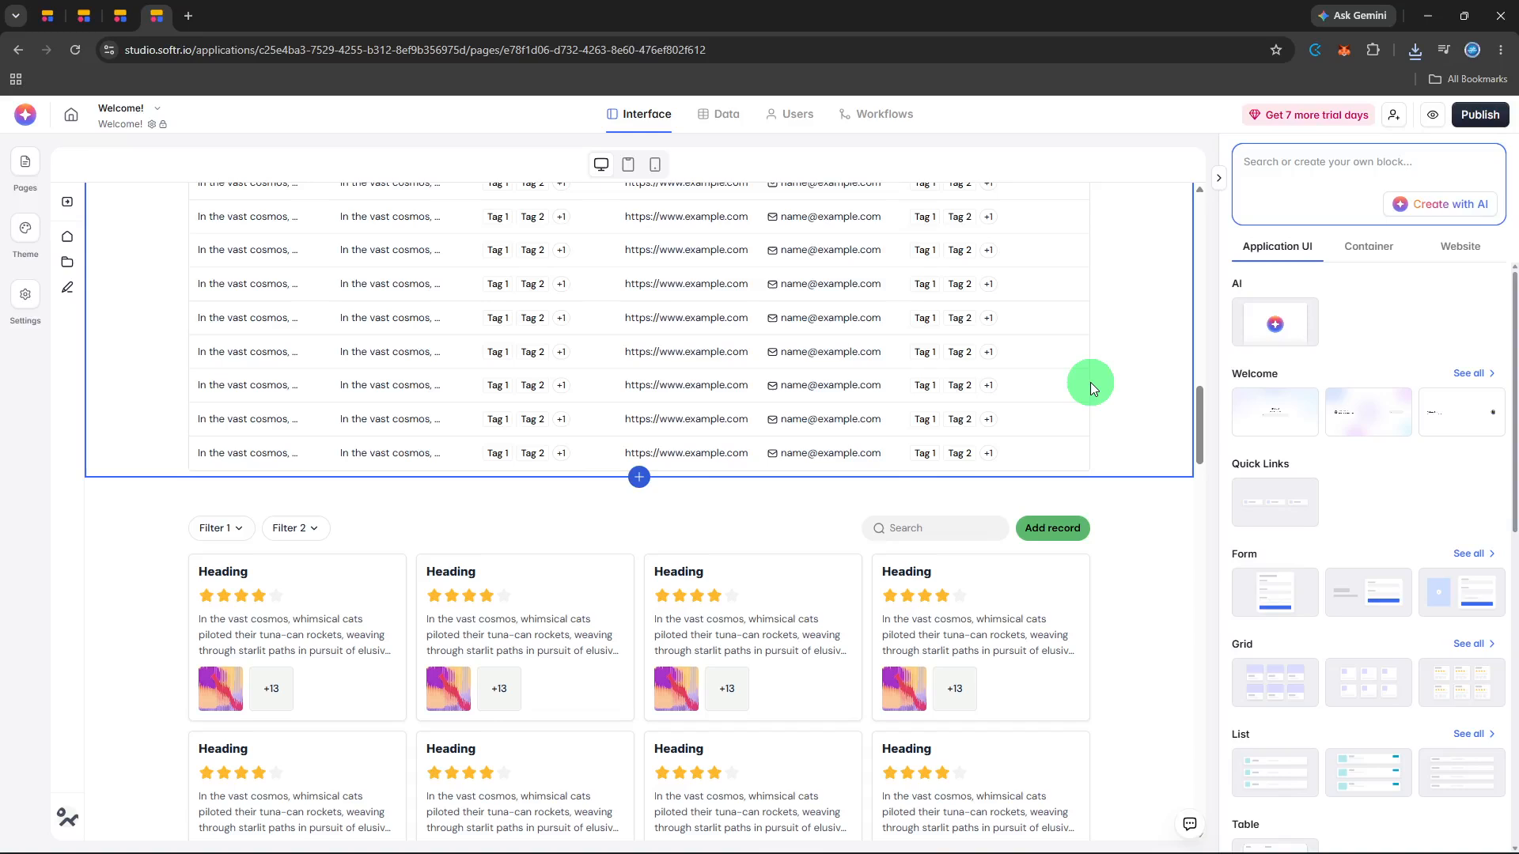
pyautogui.click(646, 477)
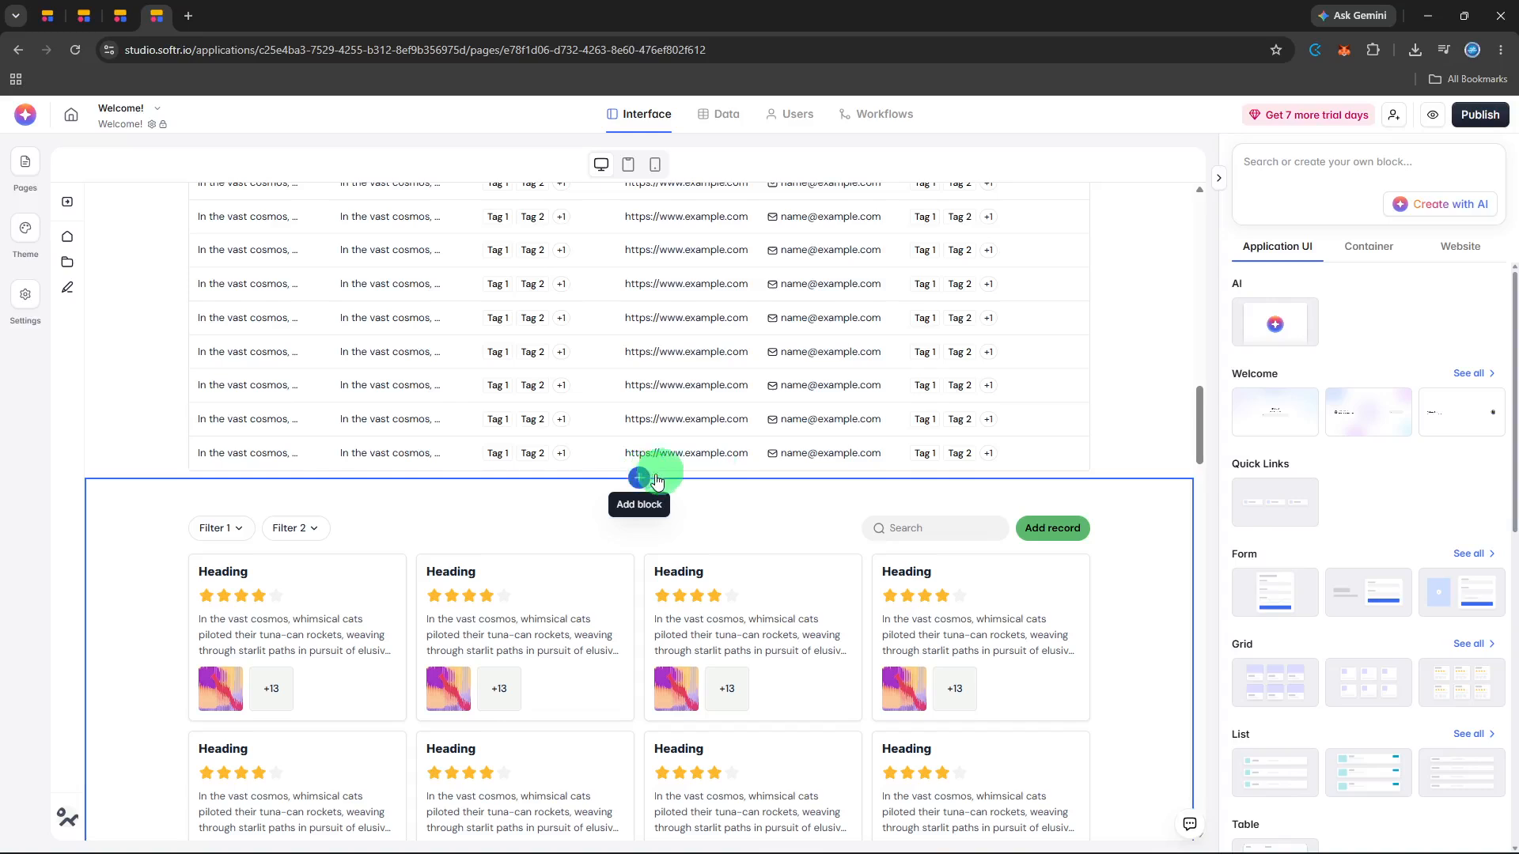
pyautogui.click(1460, 257)
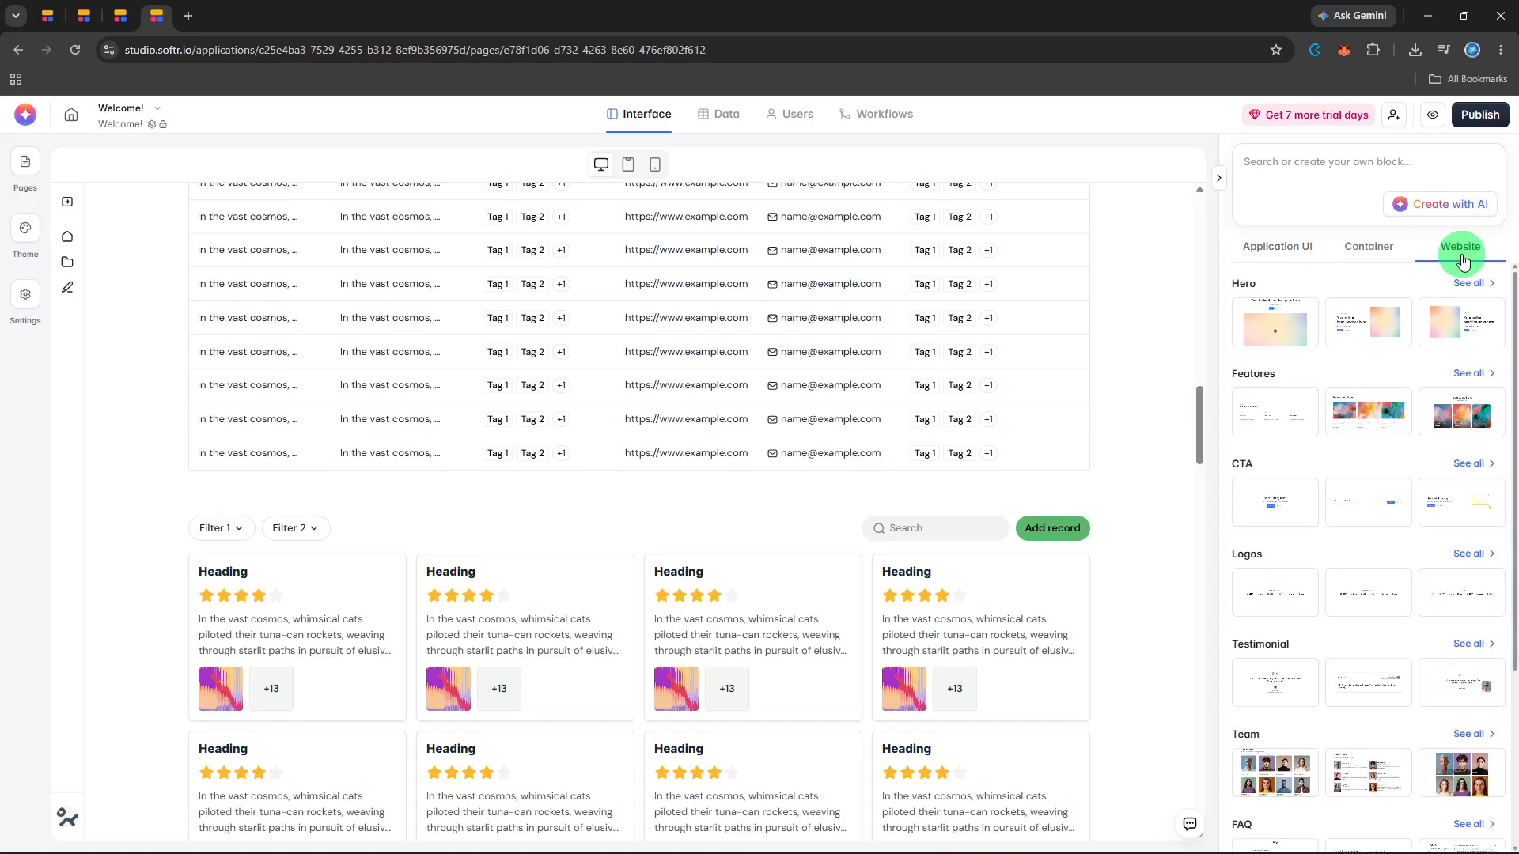
pyautogui.scroll(-3, 1422, 364)
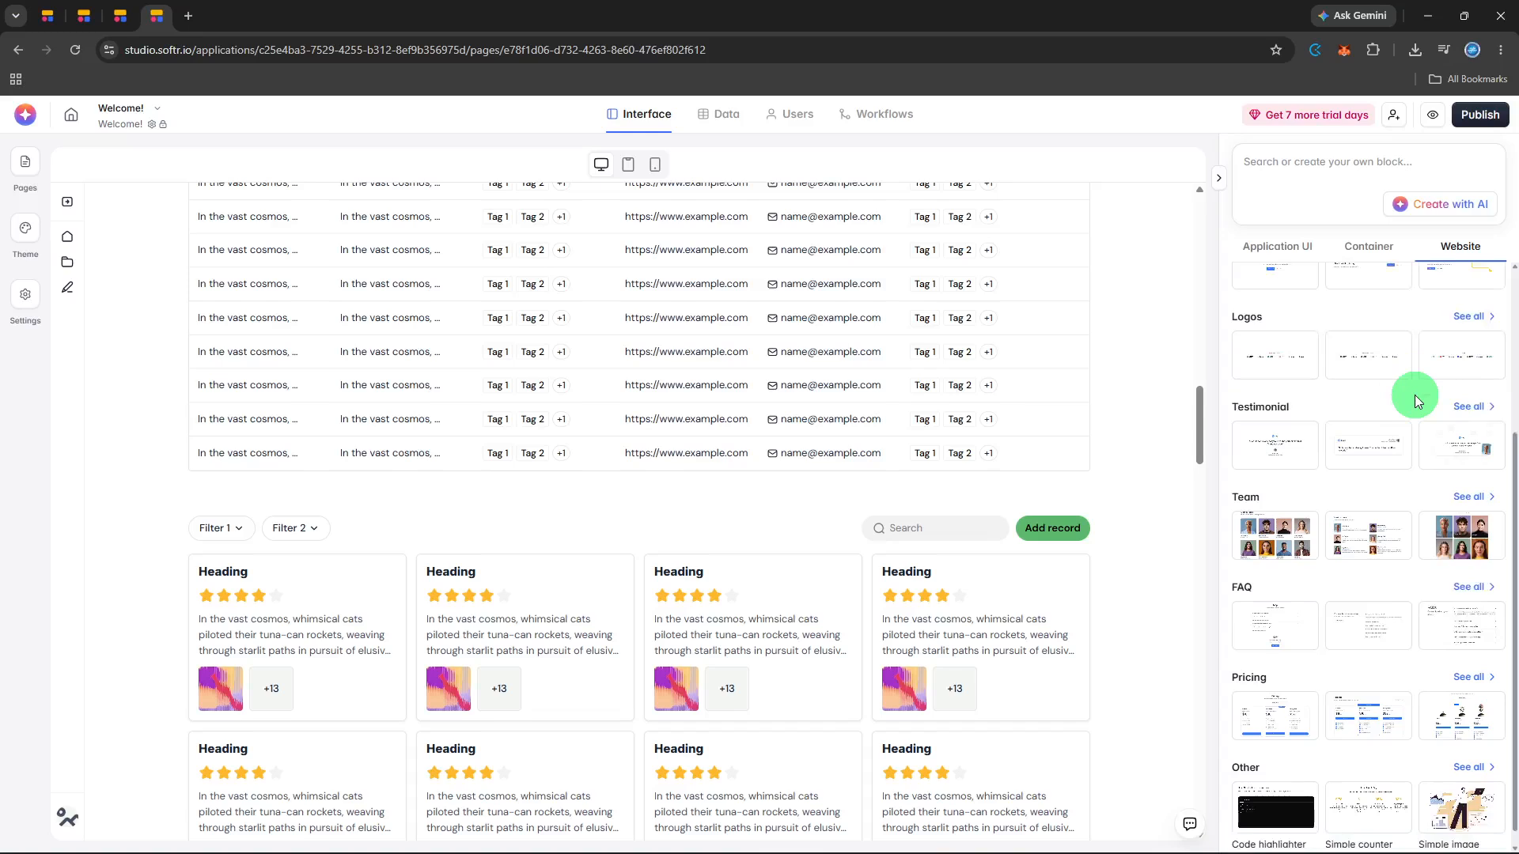
pyautogui.click(1468, 499)
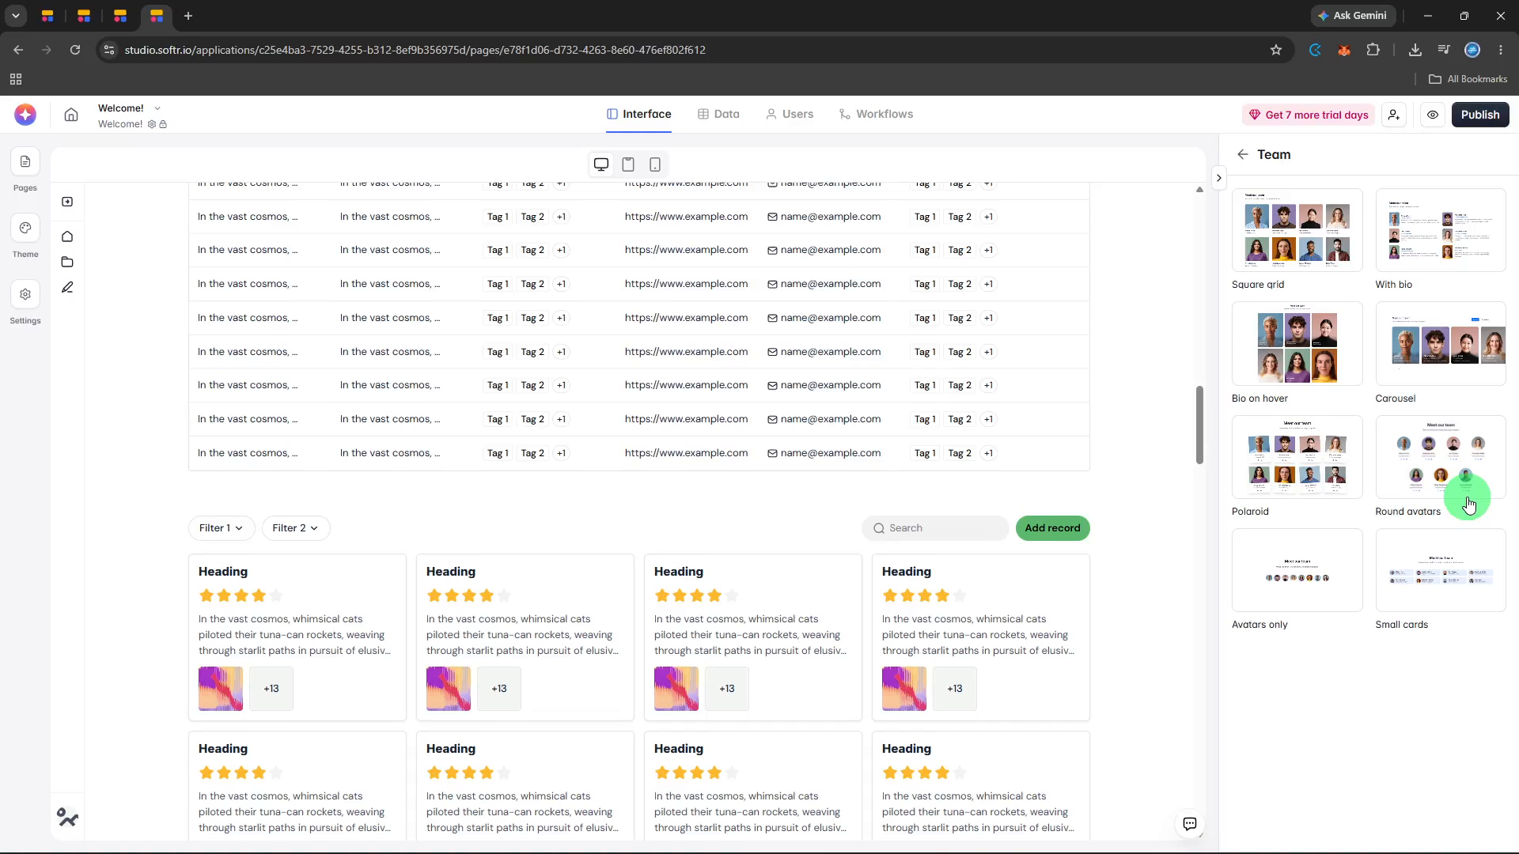
# - Compare the Team block layout previews and insert the Bio on hover block below the table
pyautogui.moveTo(1329, 485)
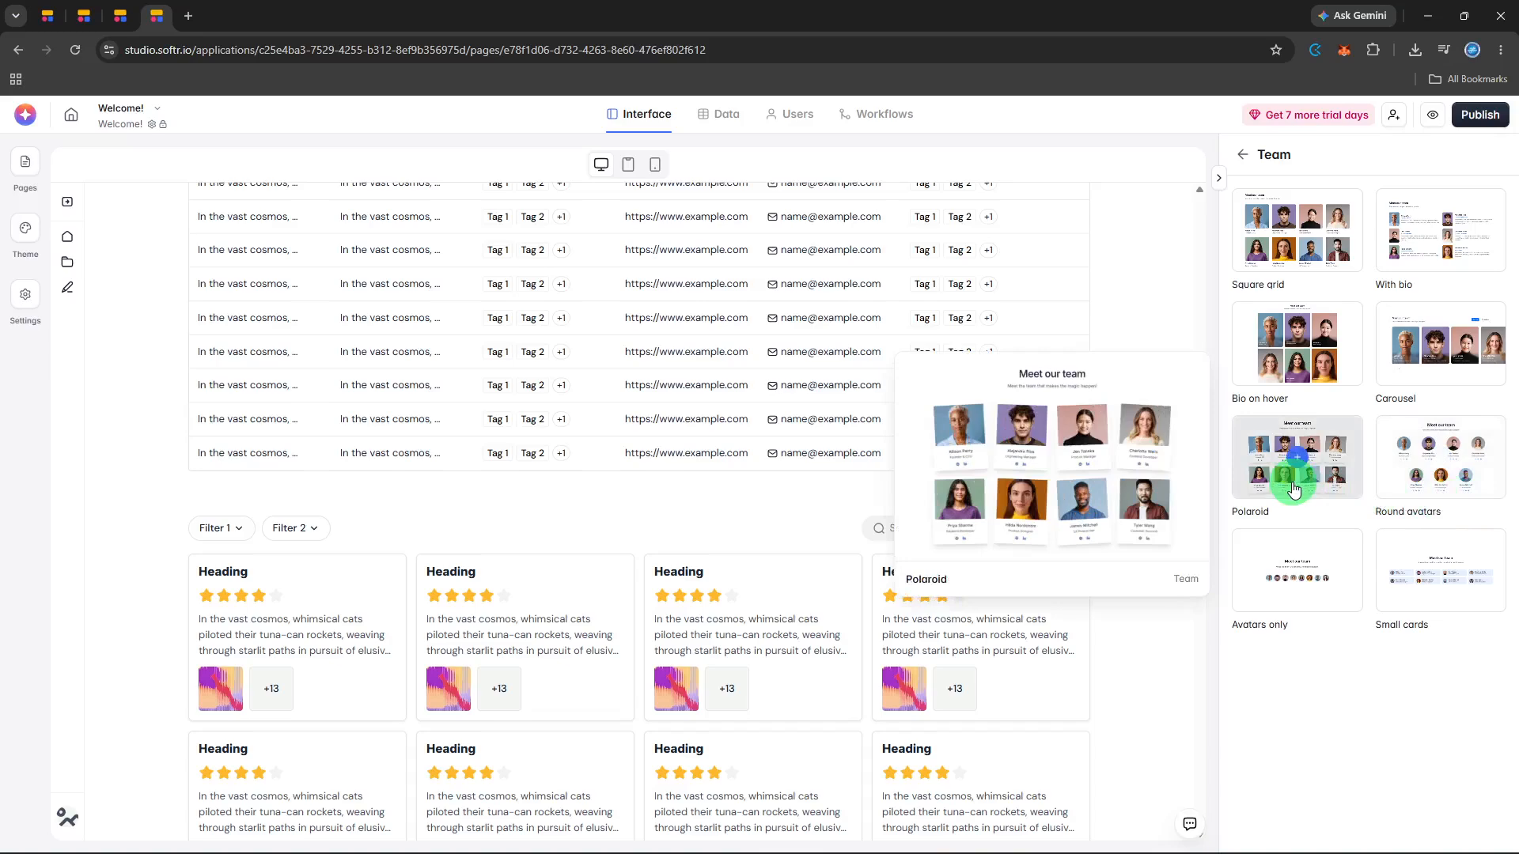
pyautogui.moveTo(1294, 559)
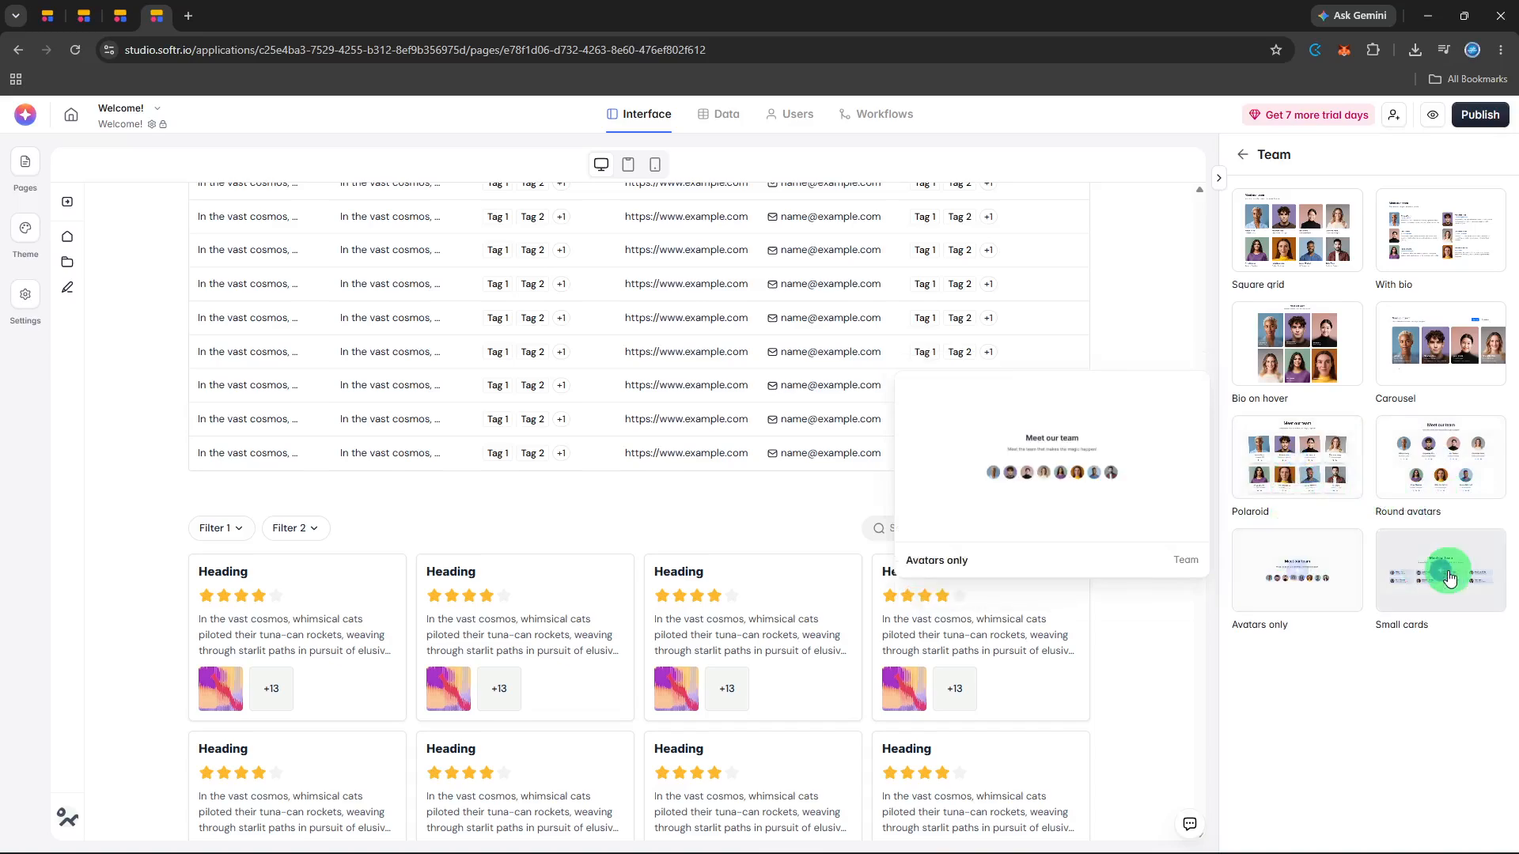
pyautogui.moveTo(1449, 578)
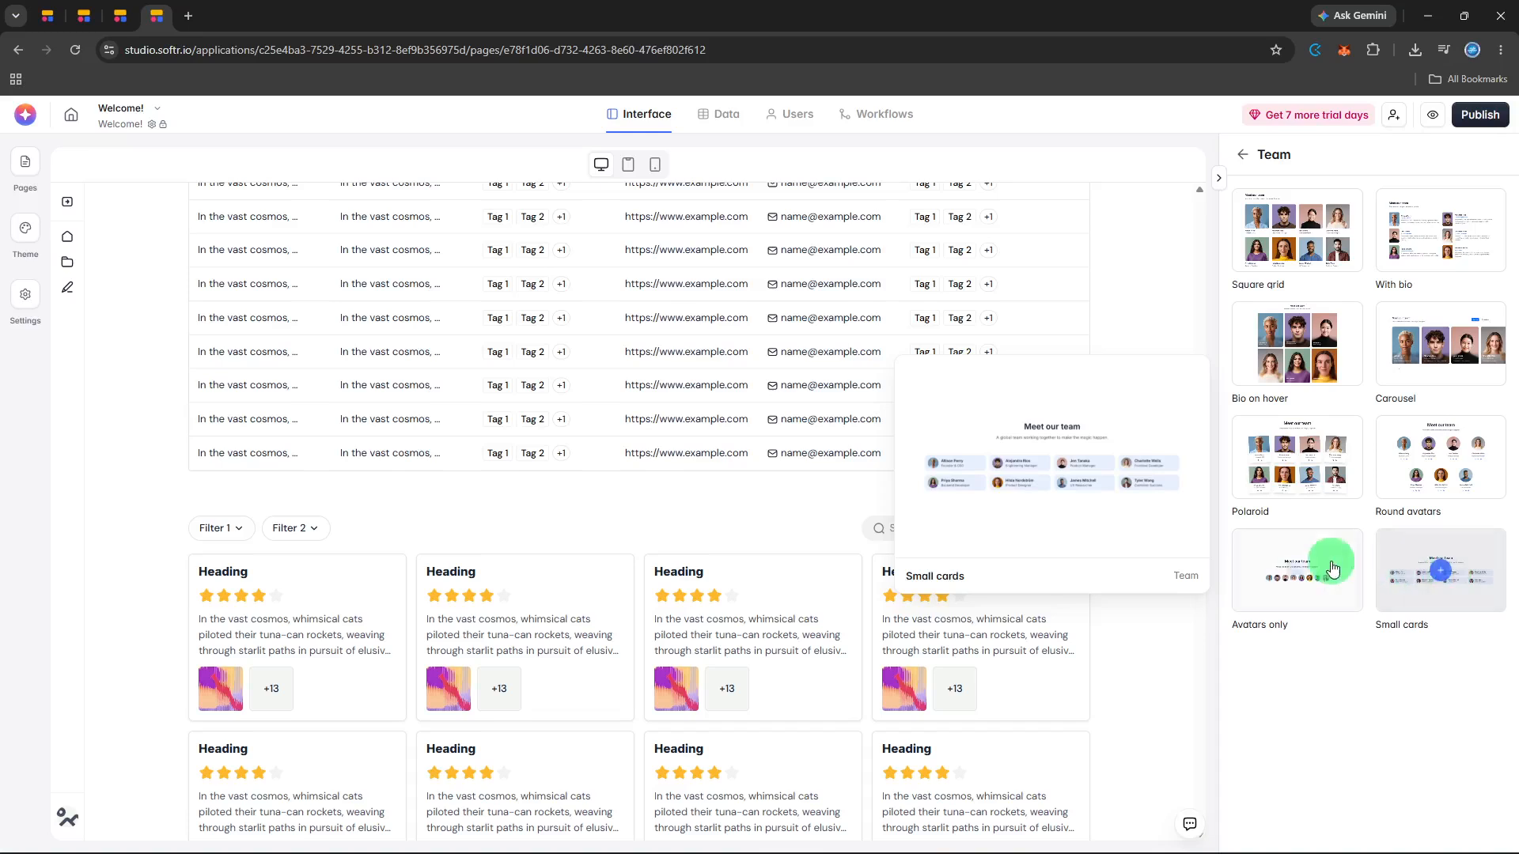
pyautogui.moveTo(1298, 465)
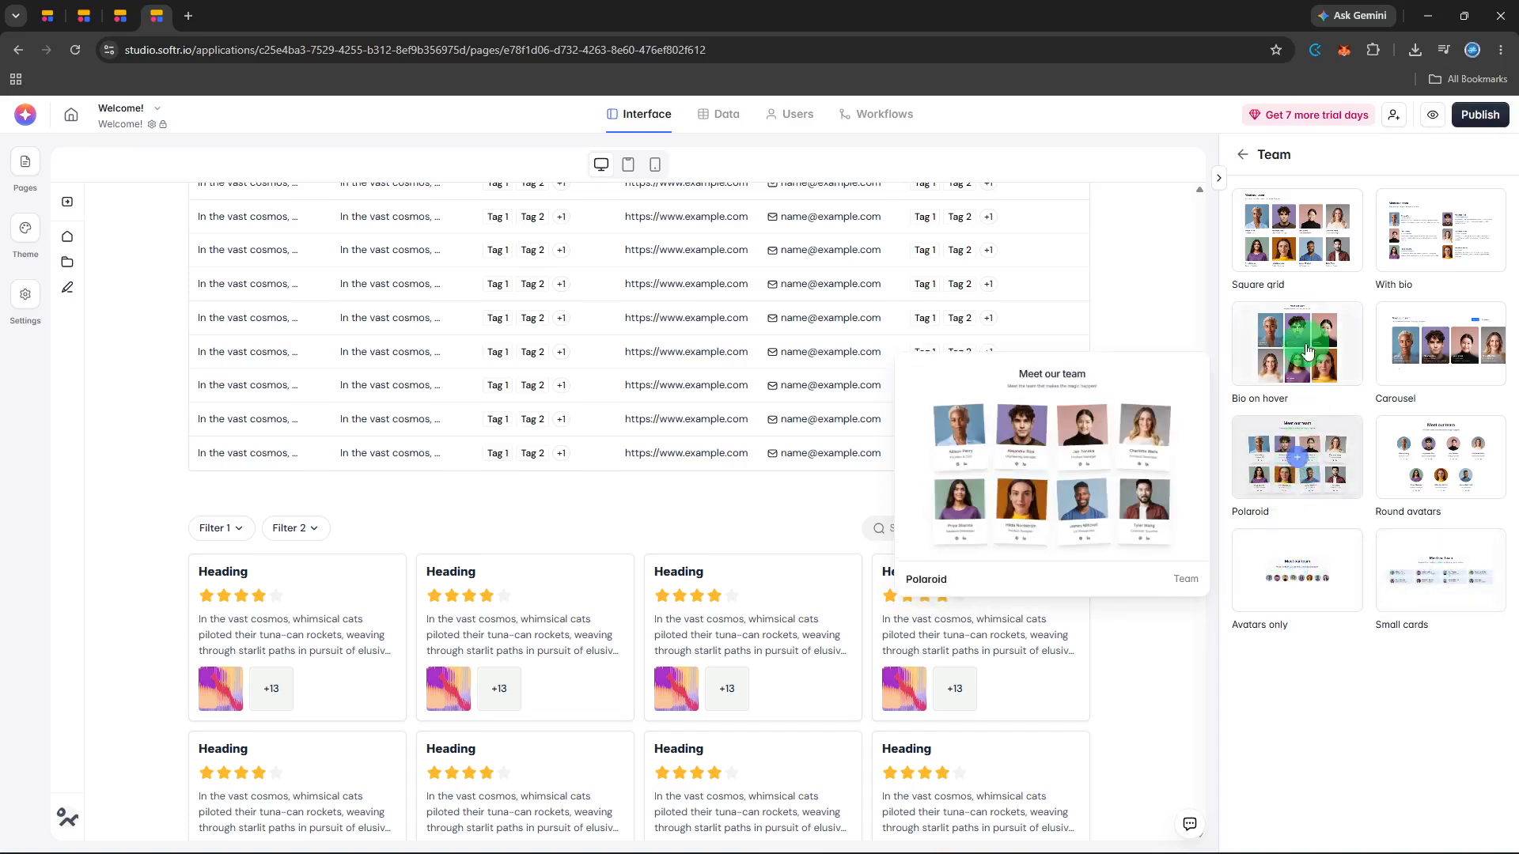
pyautogui.moveTo(1310, 318)
pyautogui.moveTo(1418, 336)
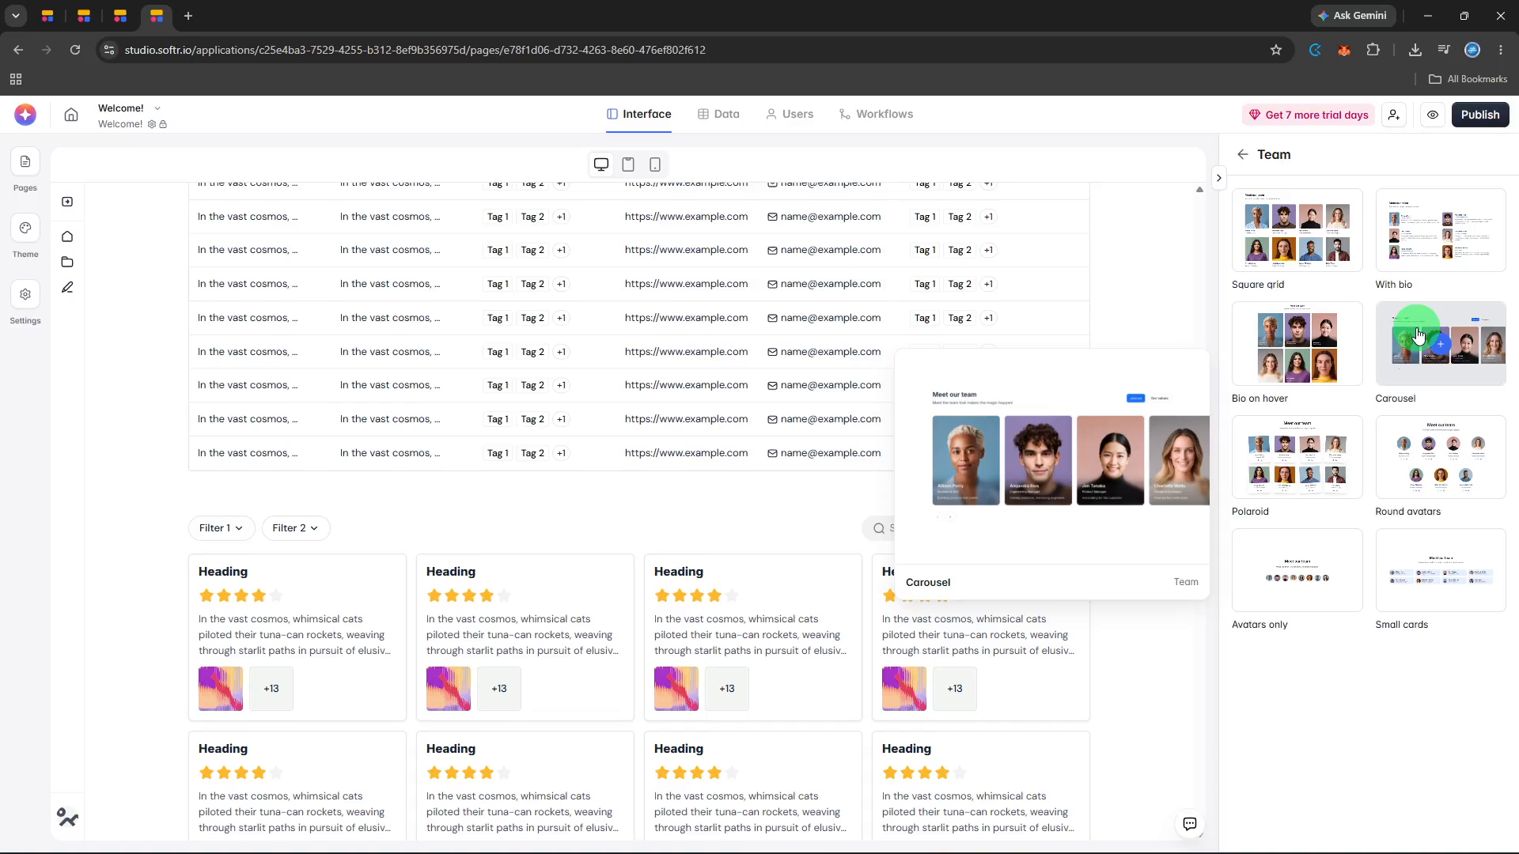
pyautogui.moveTo(1266, 342)
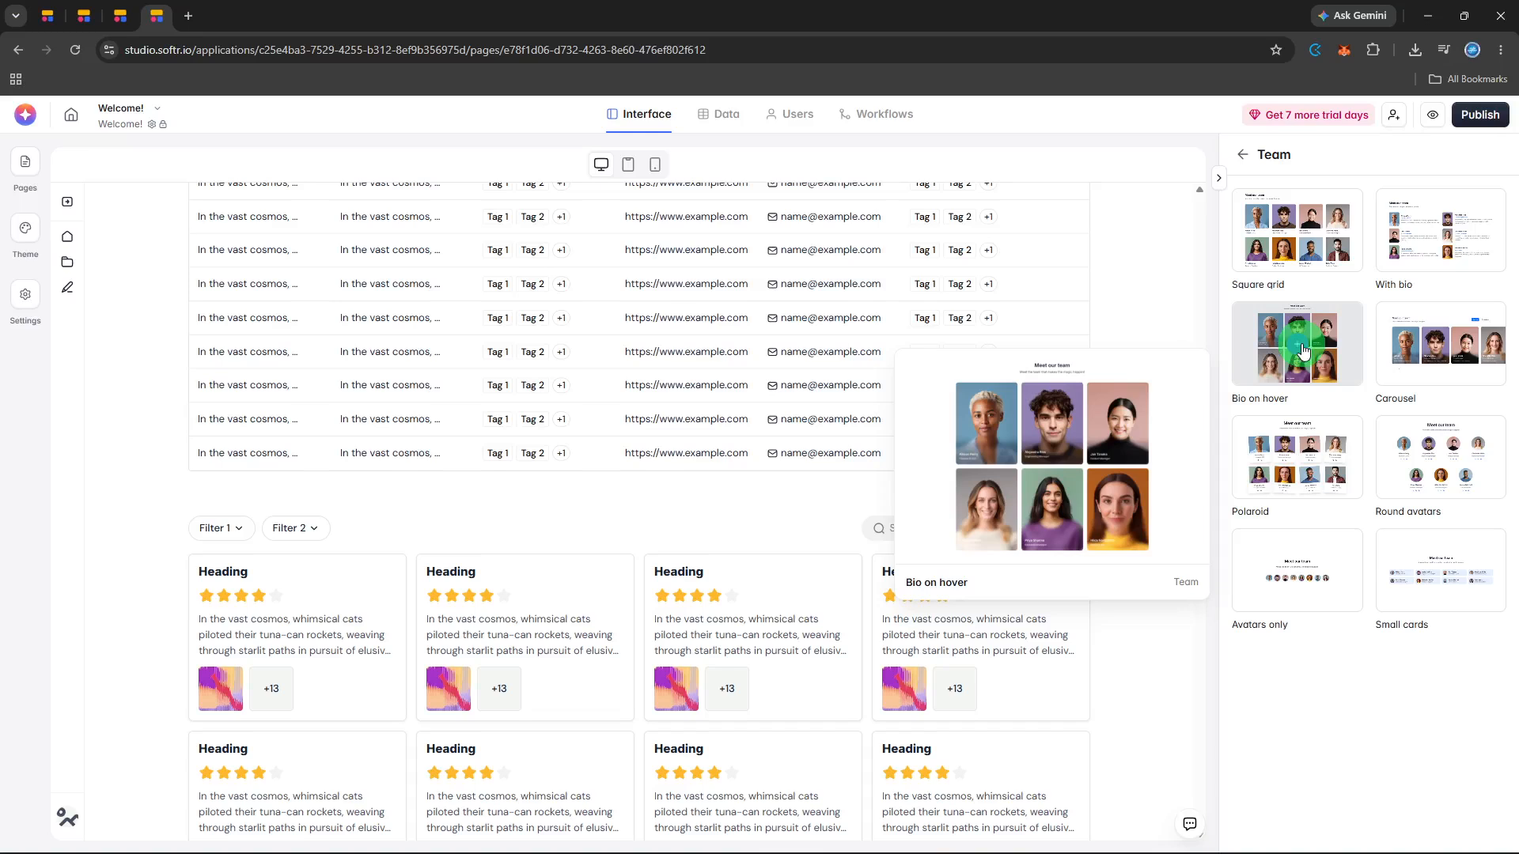
pyautogui.moveTo(1402, 484)
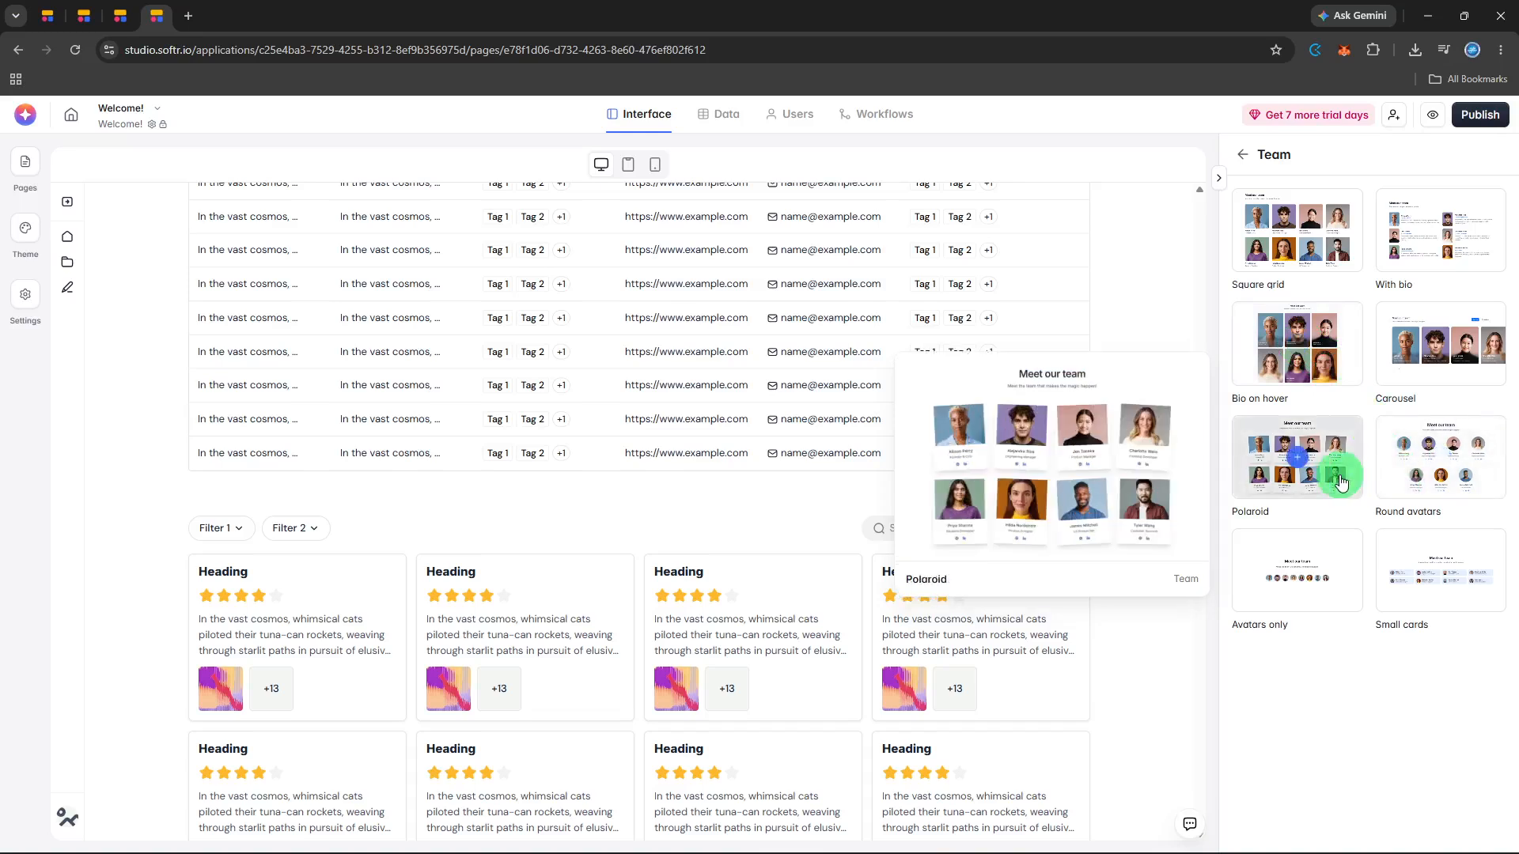
pyautogui.click(1302, 352)
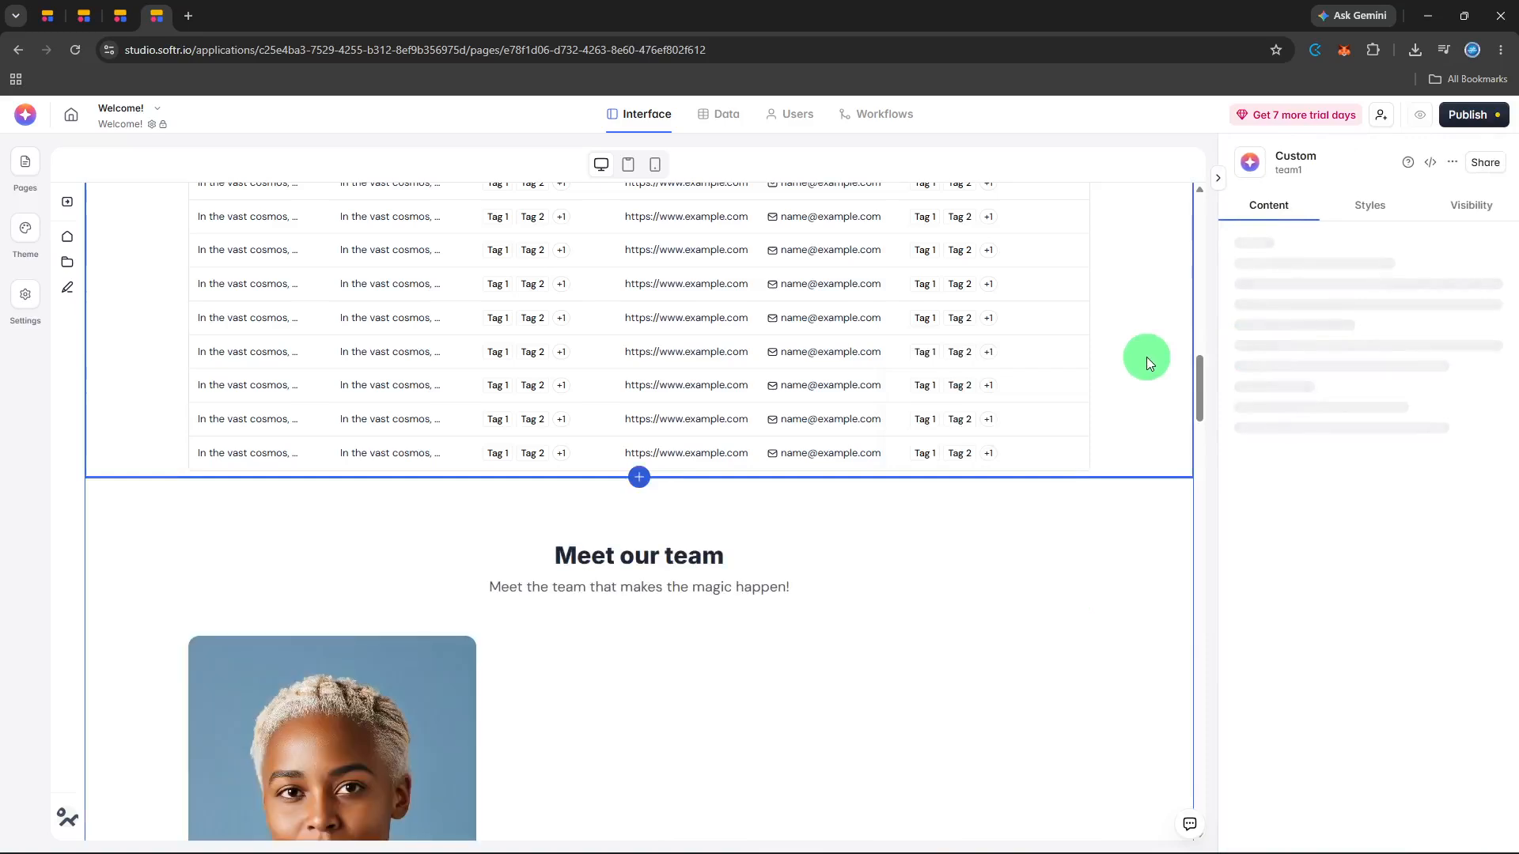
# - Examine the new Meet our team block on the page, from its heading to the last row of member cards
pyautogui.scroll(-3, 1146, 357)
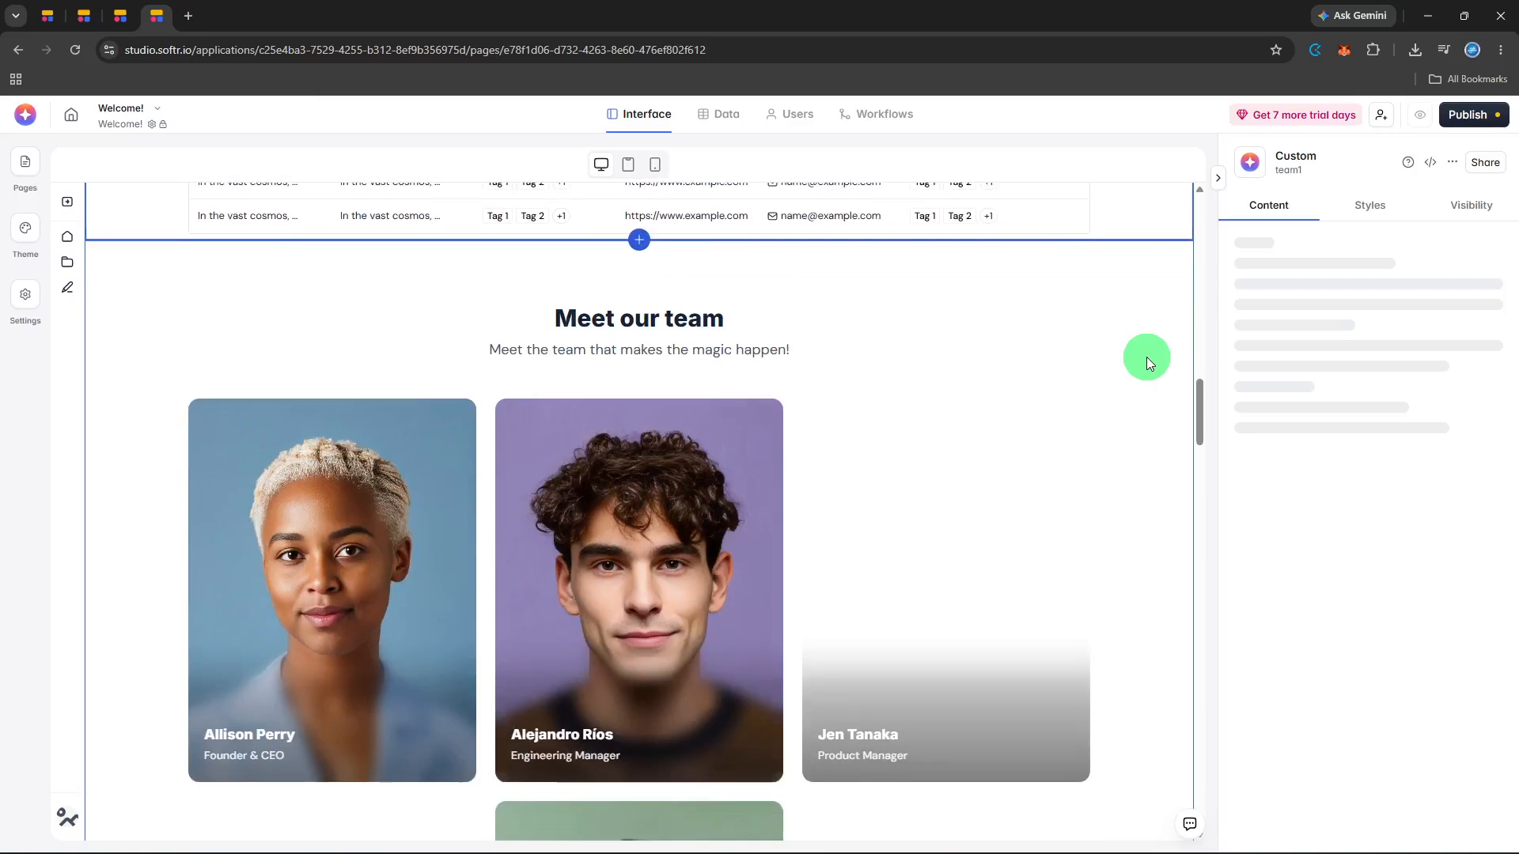
pyautogui.scroll(-2, 1146, 358)
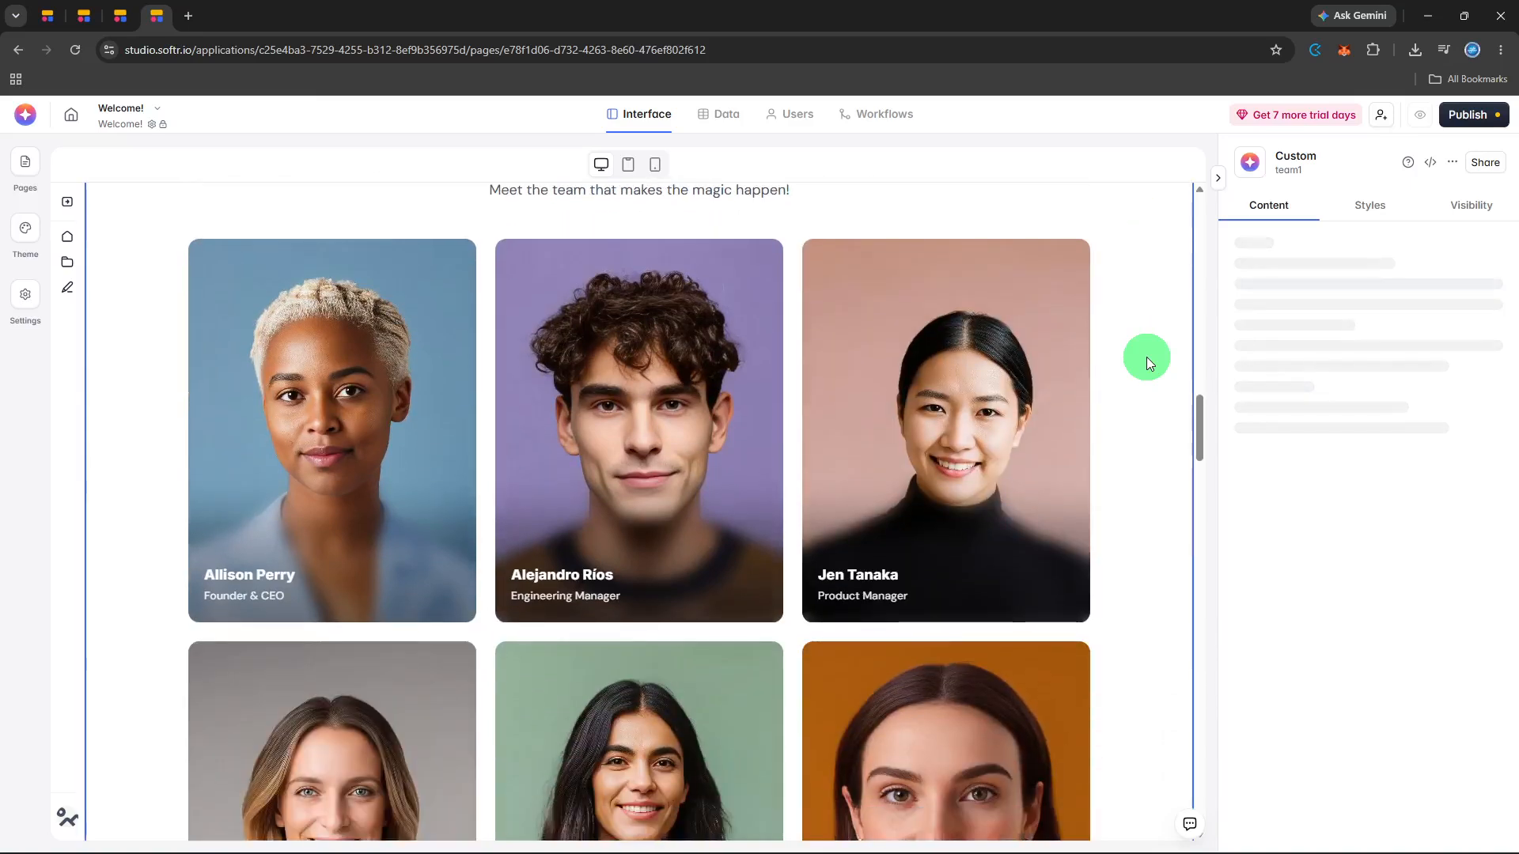
pyautogui.scroll(-1, 1146, 357)
pyautogui.scroll(-1, 1146, 358)
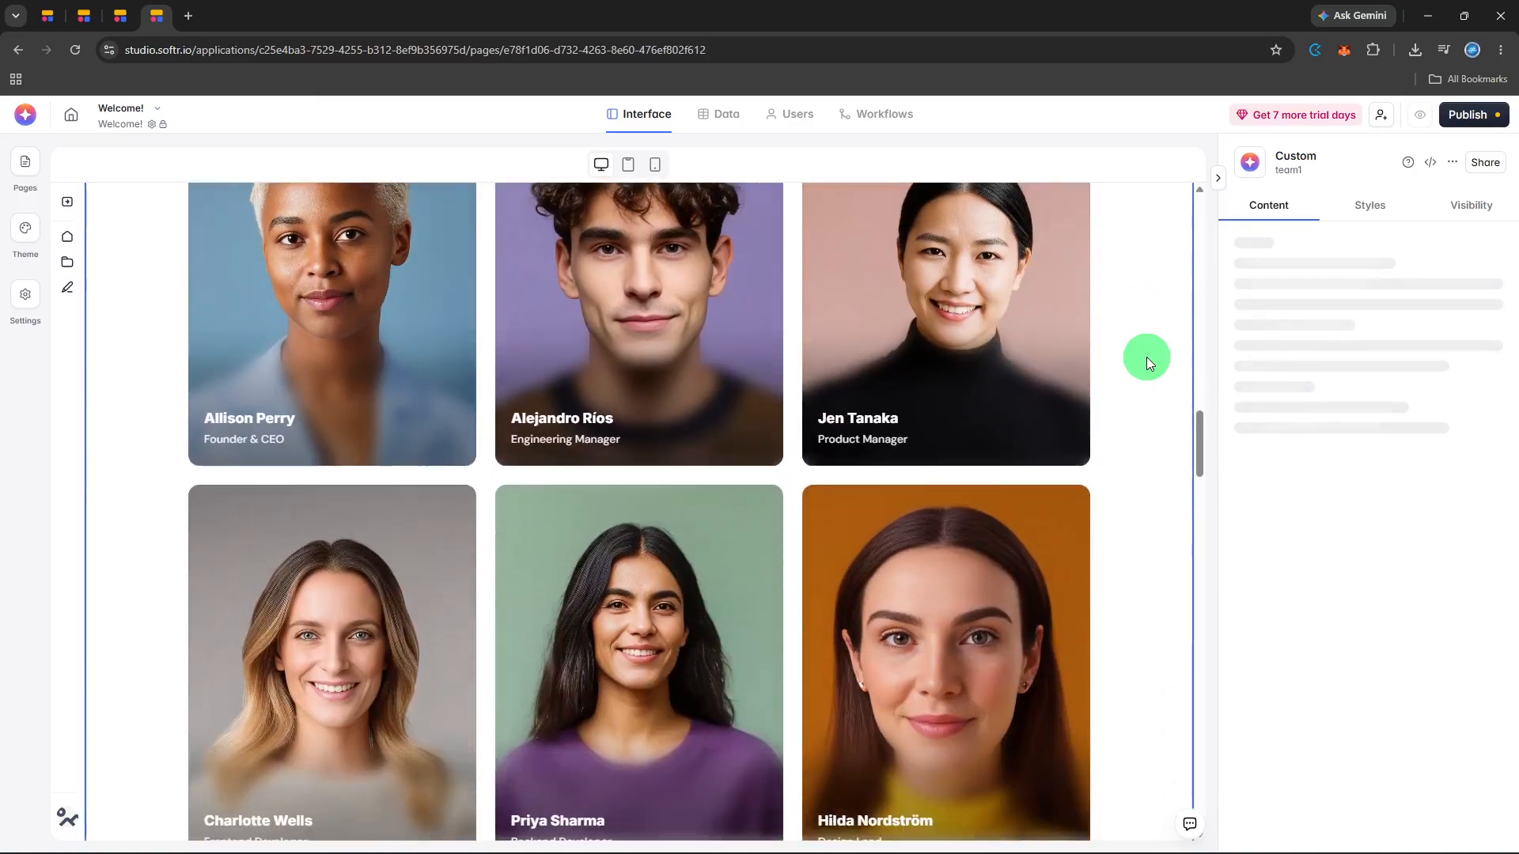
pyautogui.scroll(1, 1146, 358)
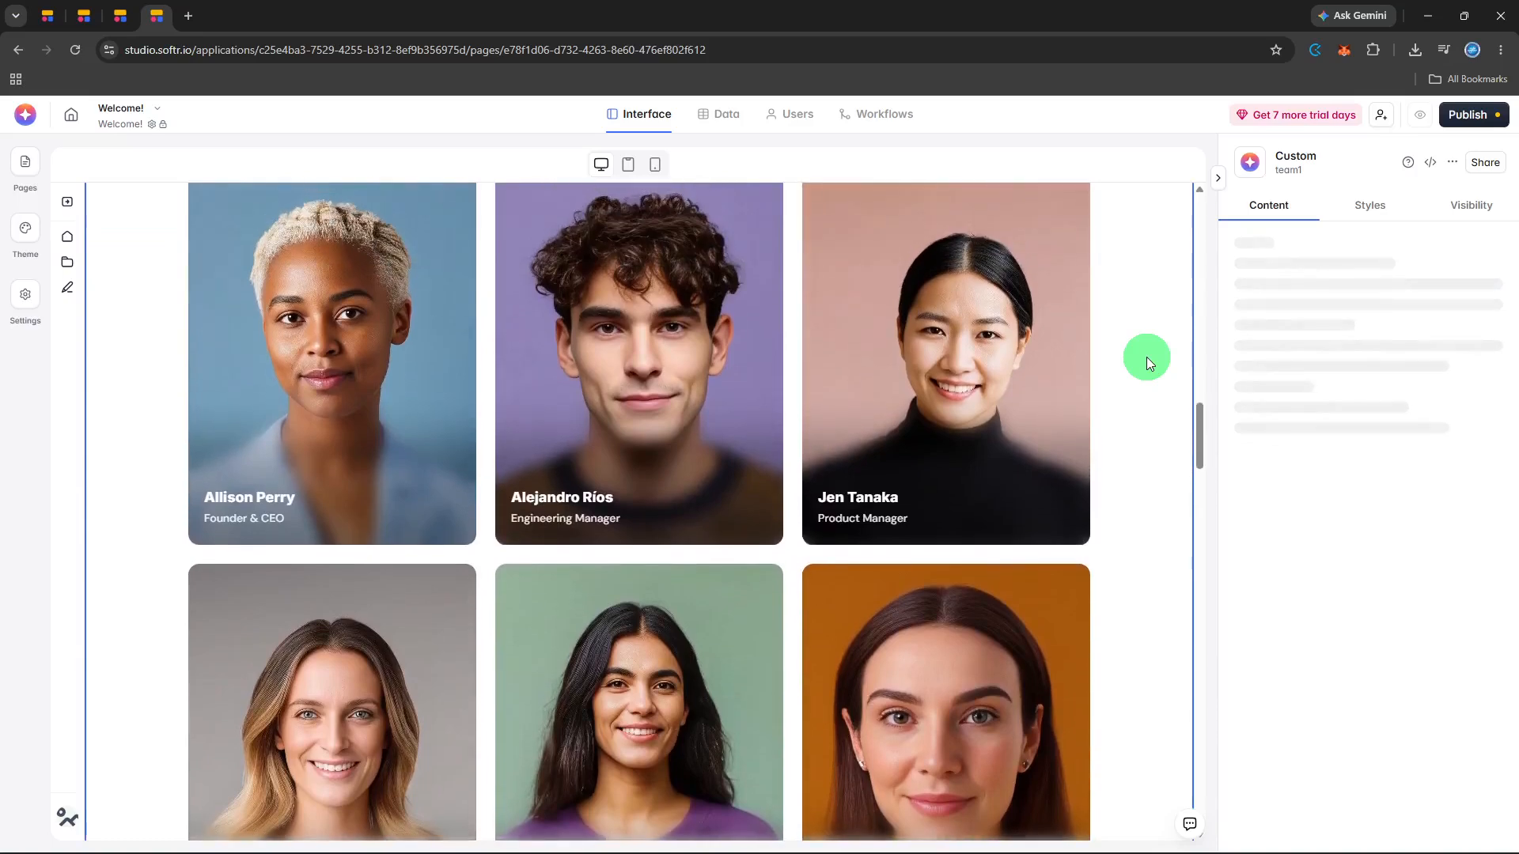
pyautogui.scroll(1, 1146, 357)
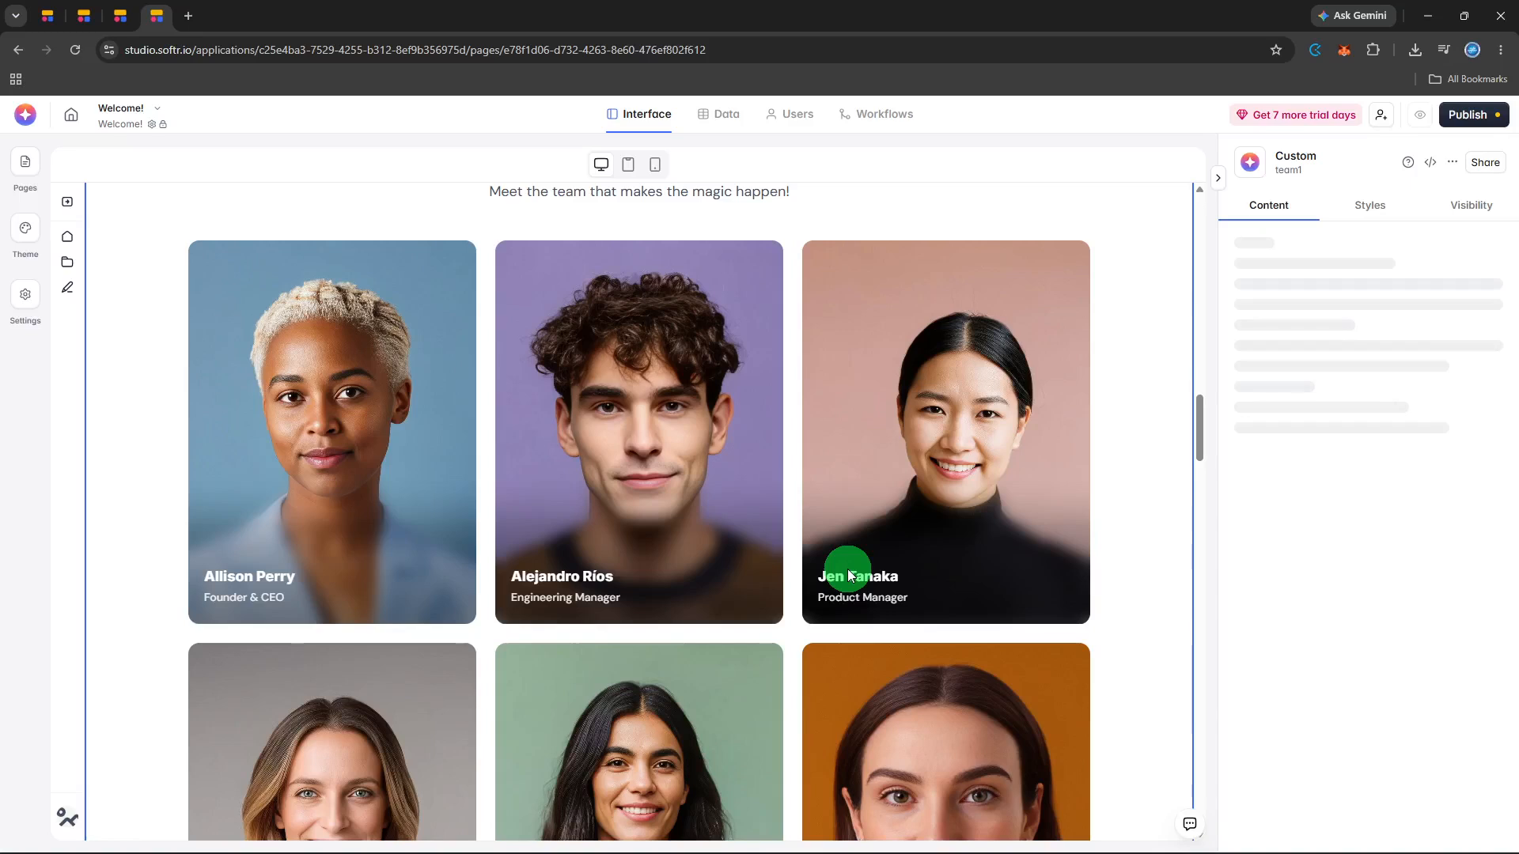
pyautogui.scroll(-1, 847, 571)
pyautogui.scroll(-2, 847, 571)
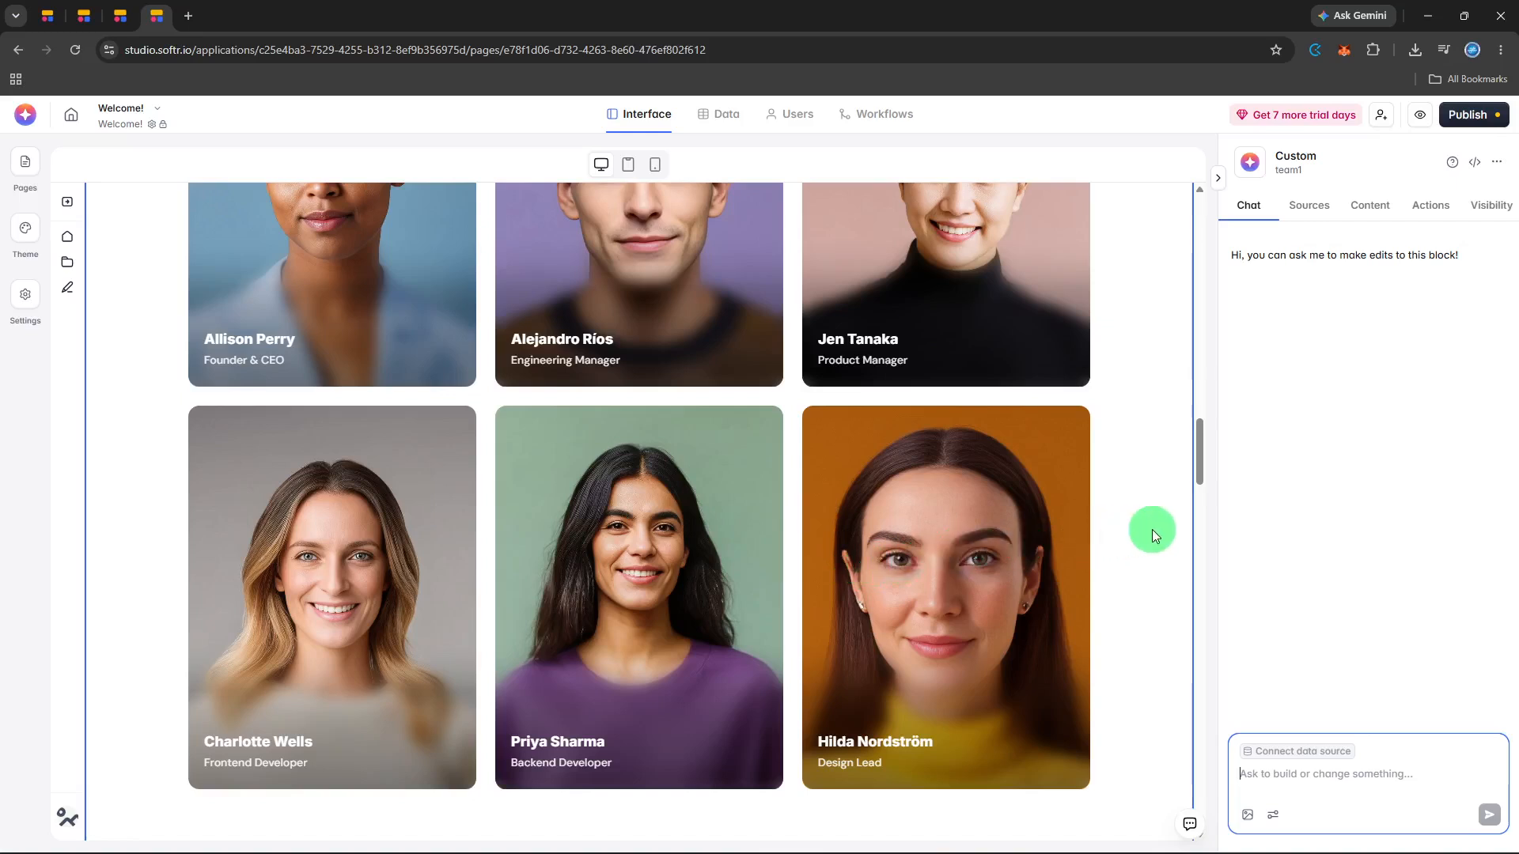
pyautogui.scroll(3, 1151, 531)
pyautogui.scroll(2, 1151, 529)
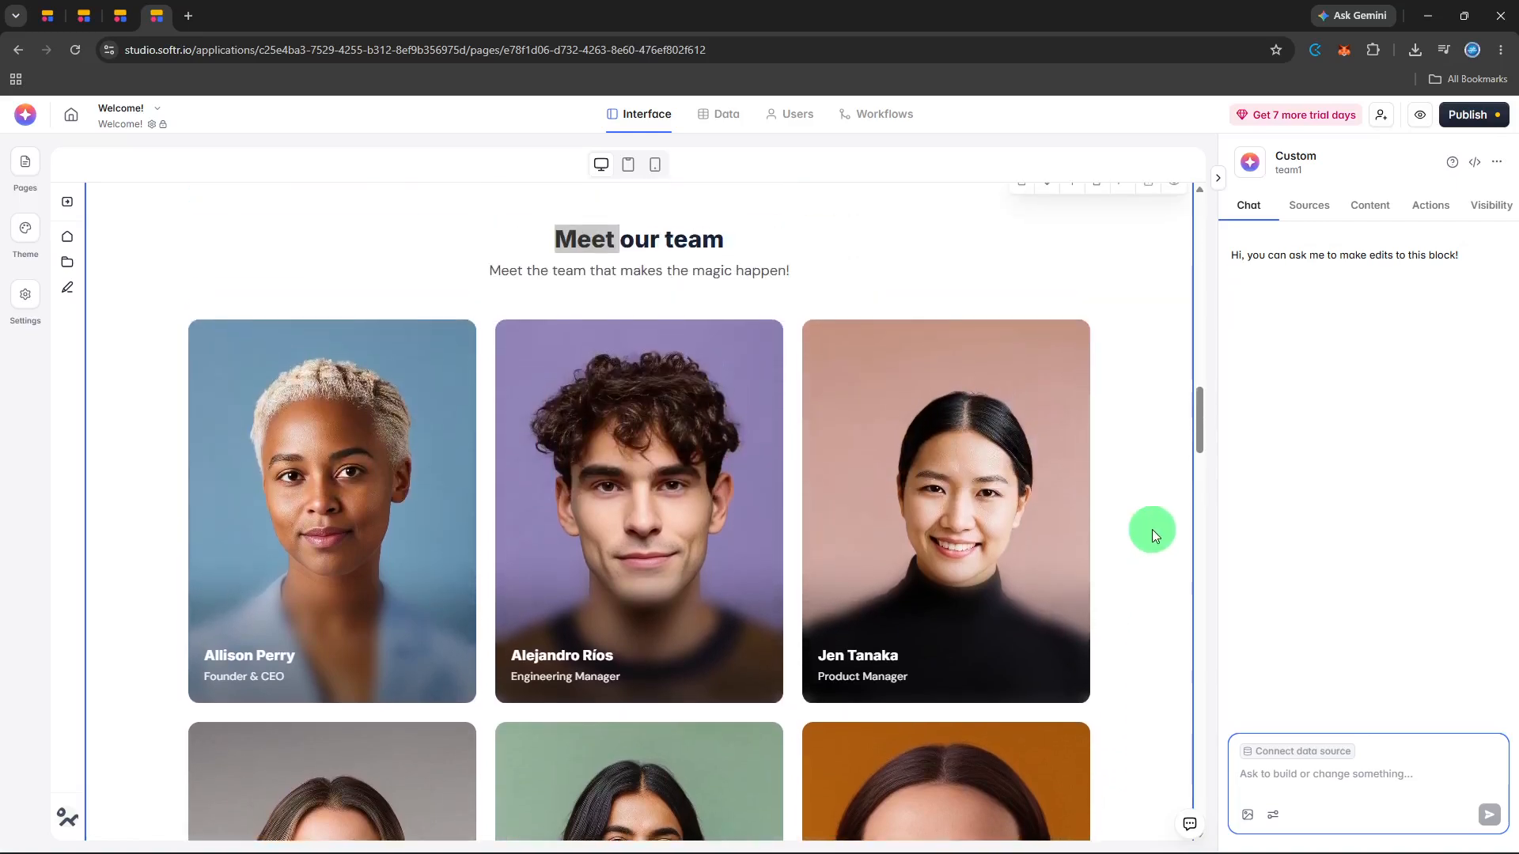
pyautogui.click(1152, 530)
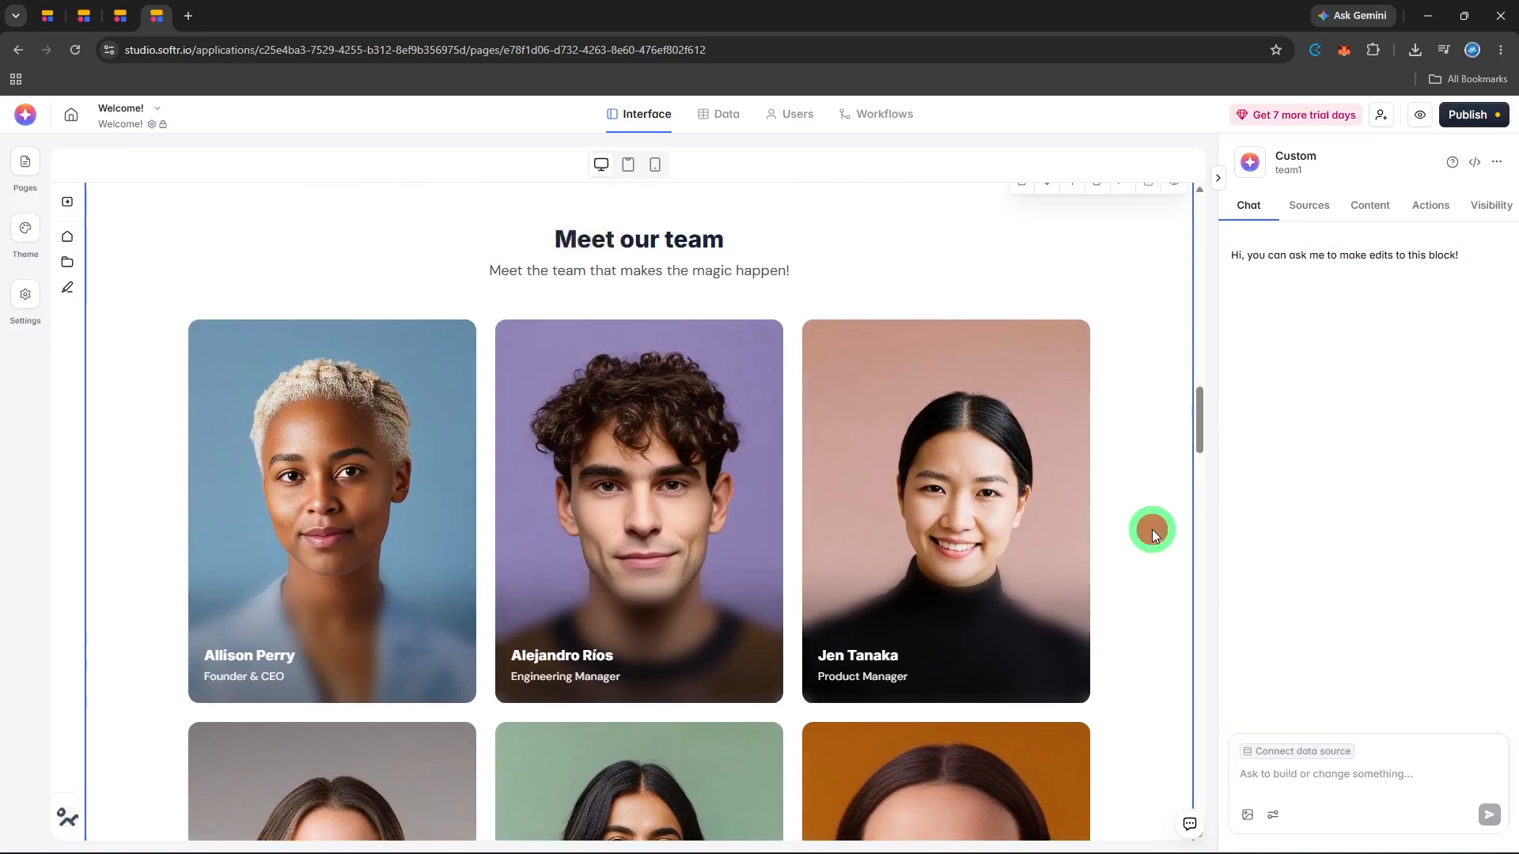
pyautogui.scroll(2, 1151, 529)
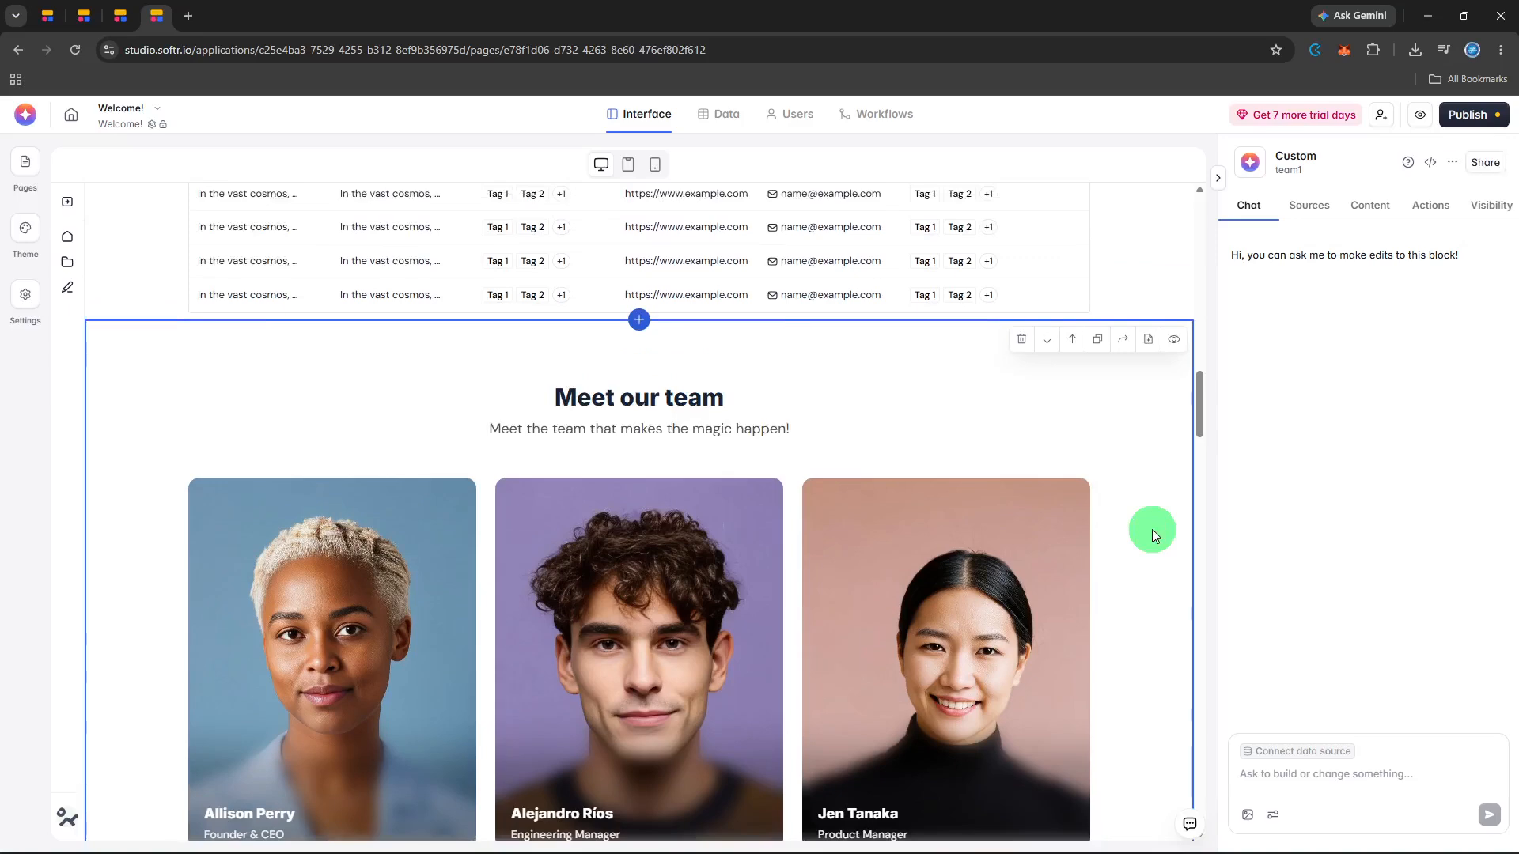
pyautogui.scroll(-5, 1152, 529)
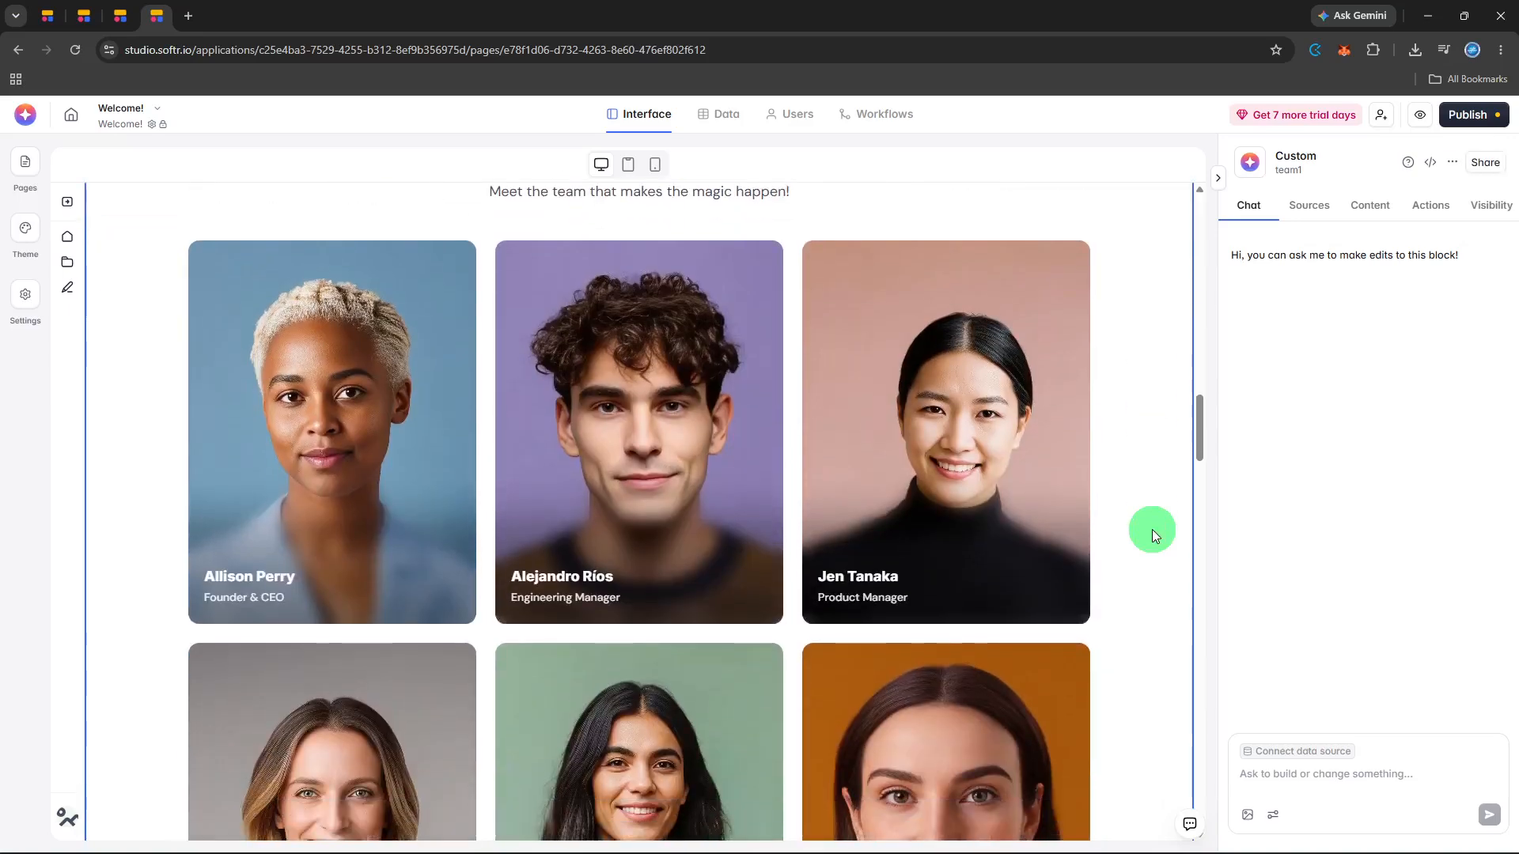
pyautogui.scroll(-3, 1151, 529)
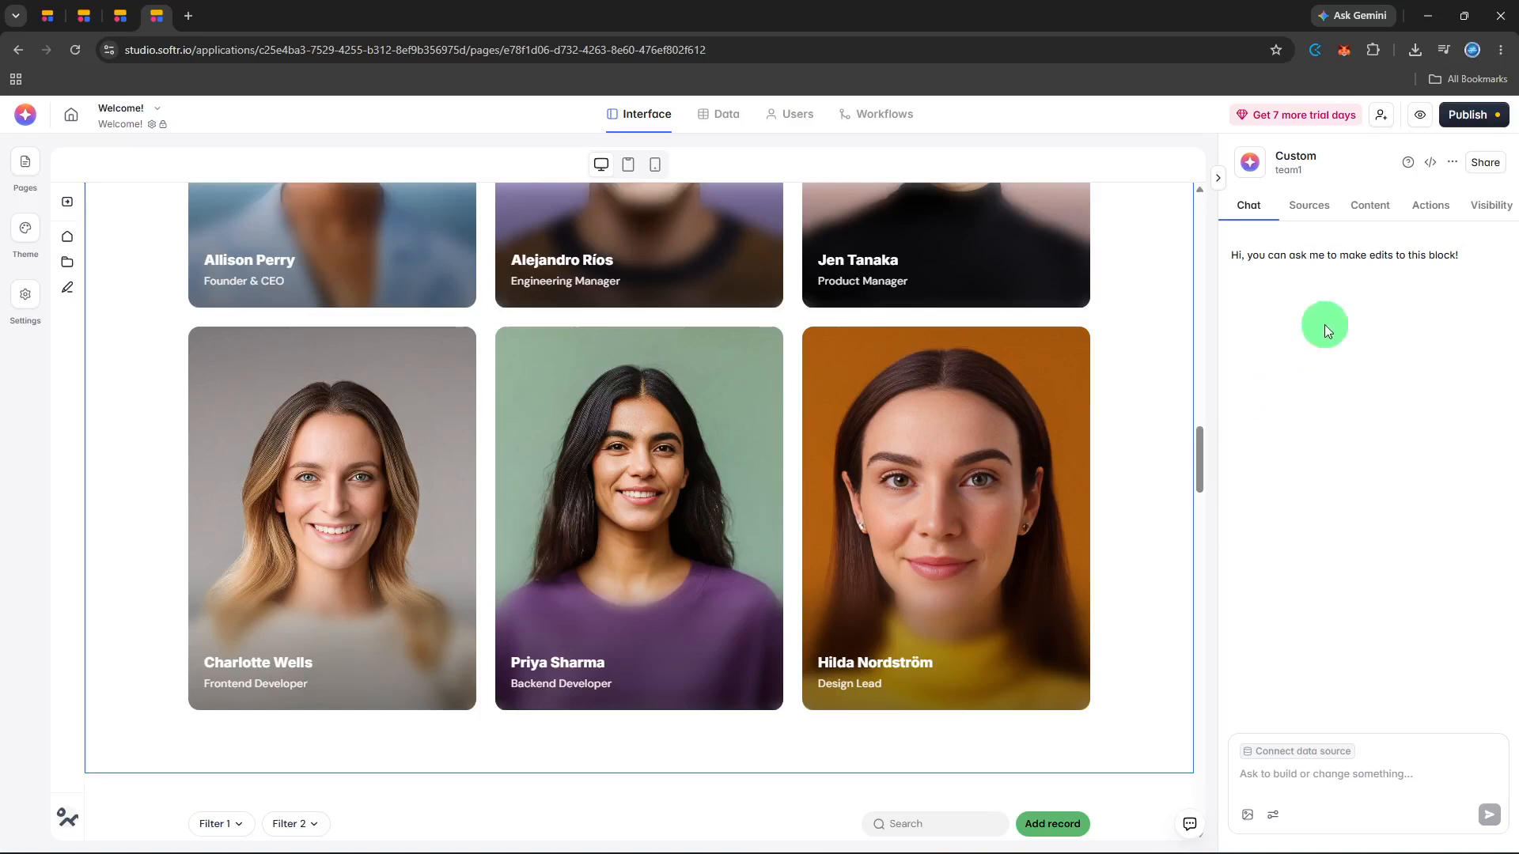
# - Preview the app in the mobile layout and check the Welcome! page down to the team member cards
pyautogui.click(1421, 118)
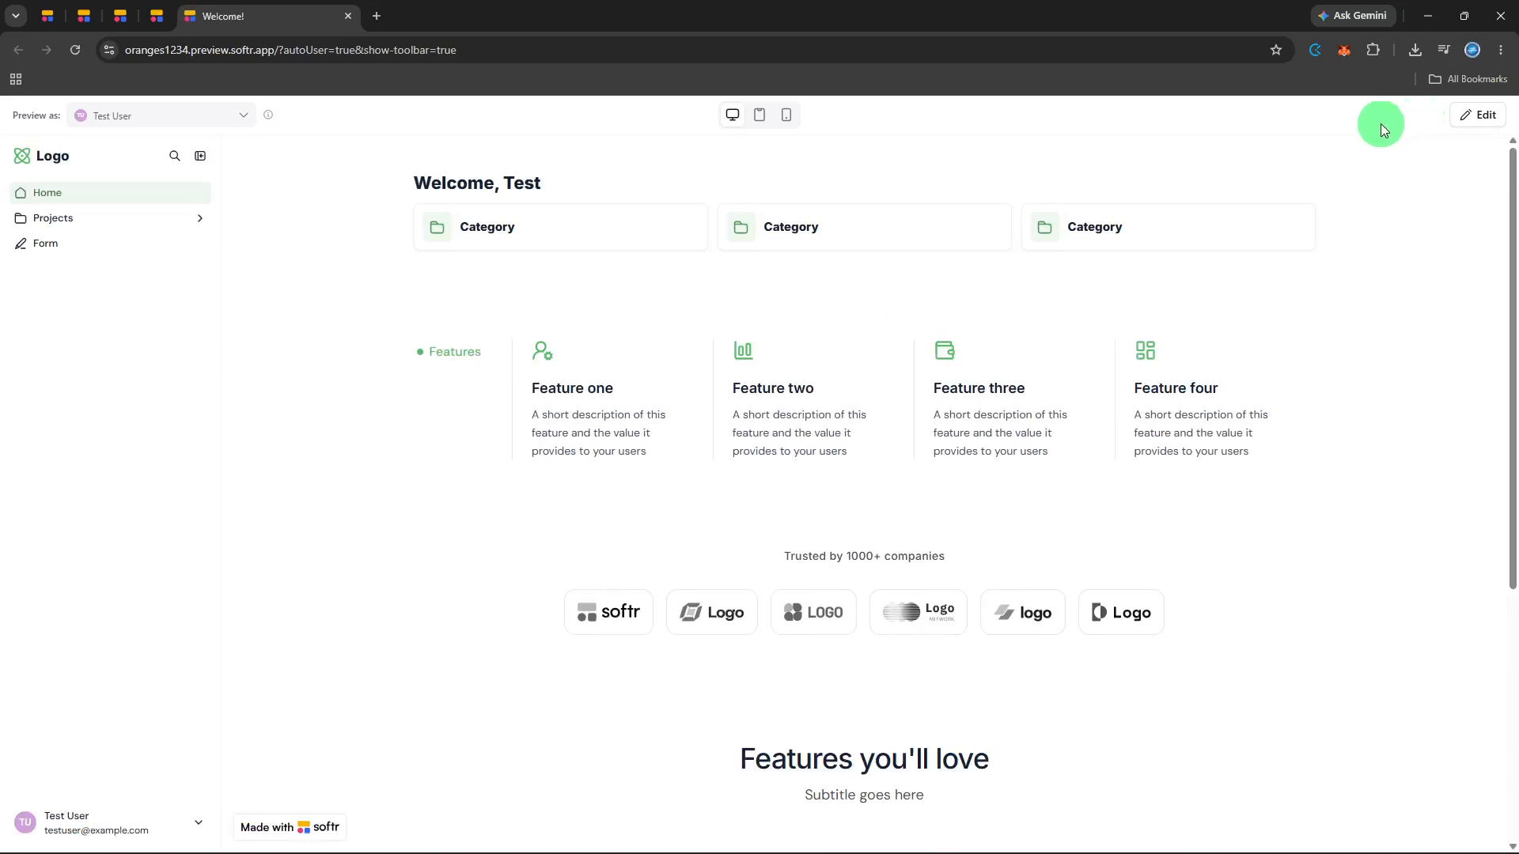
pyautogui.click(779, 119)
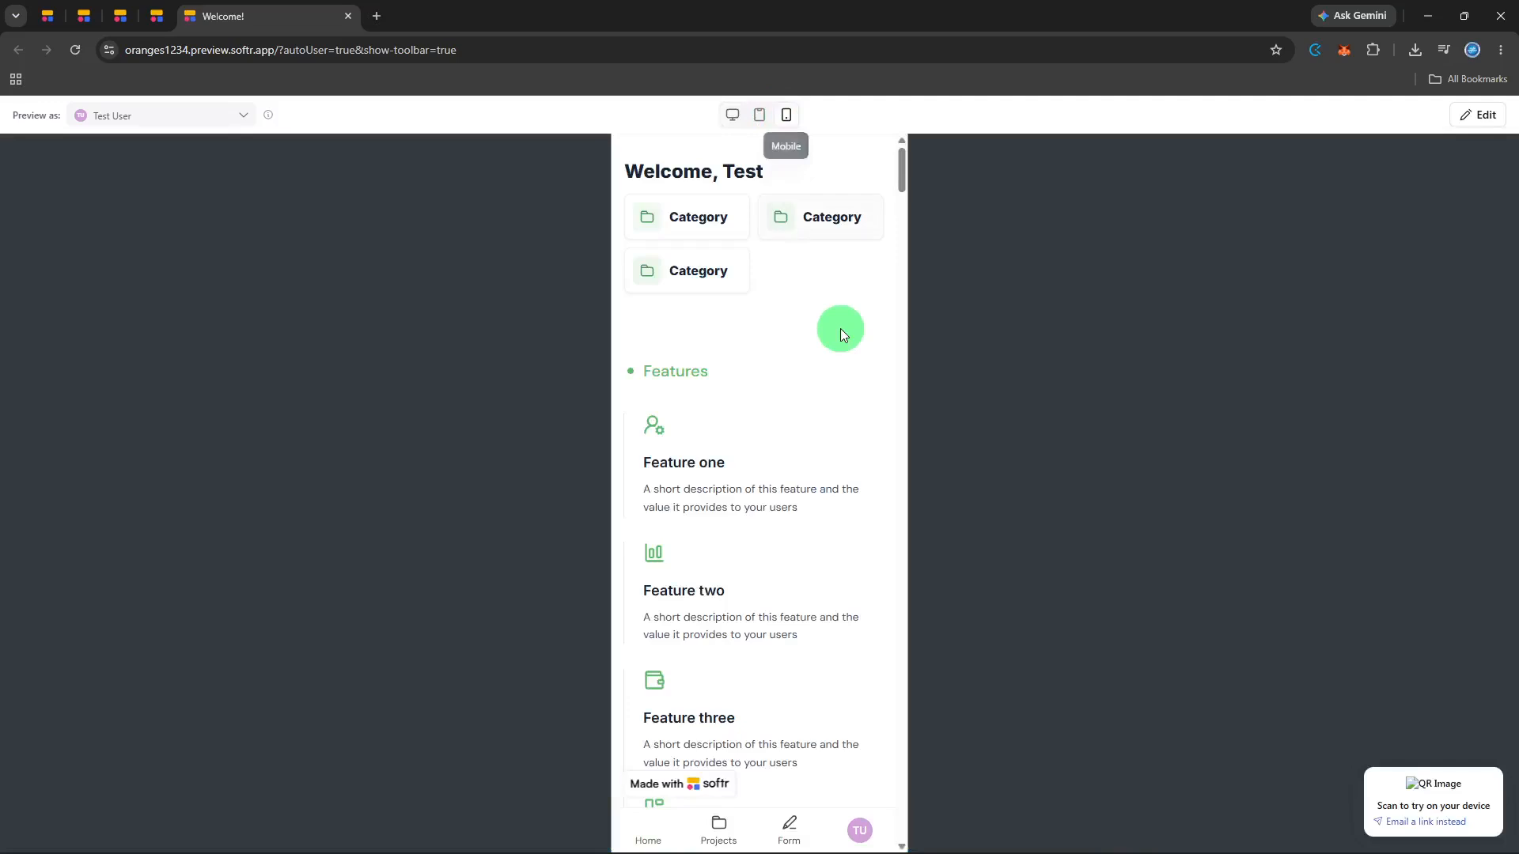
pyautogui.scroll(-2, 840, 329)
pyautogui.scroll(-10, 840, 329)
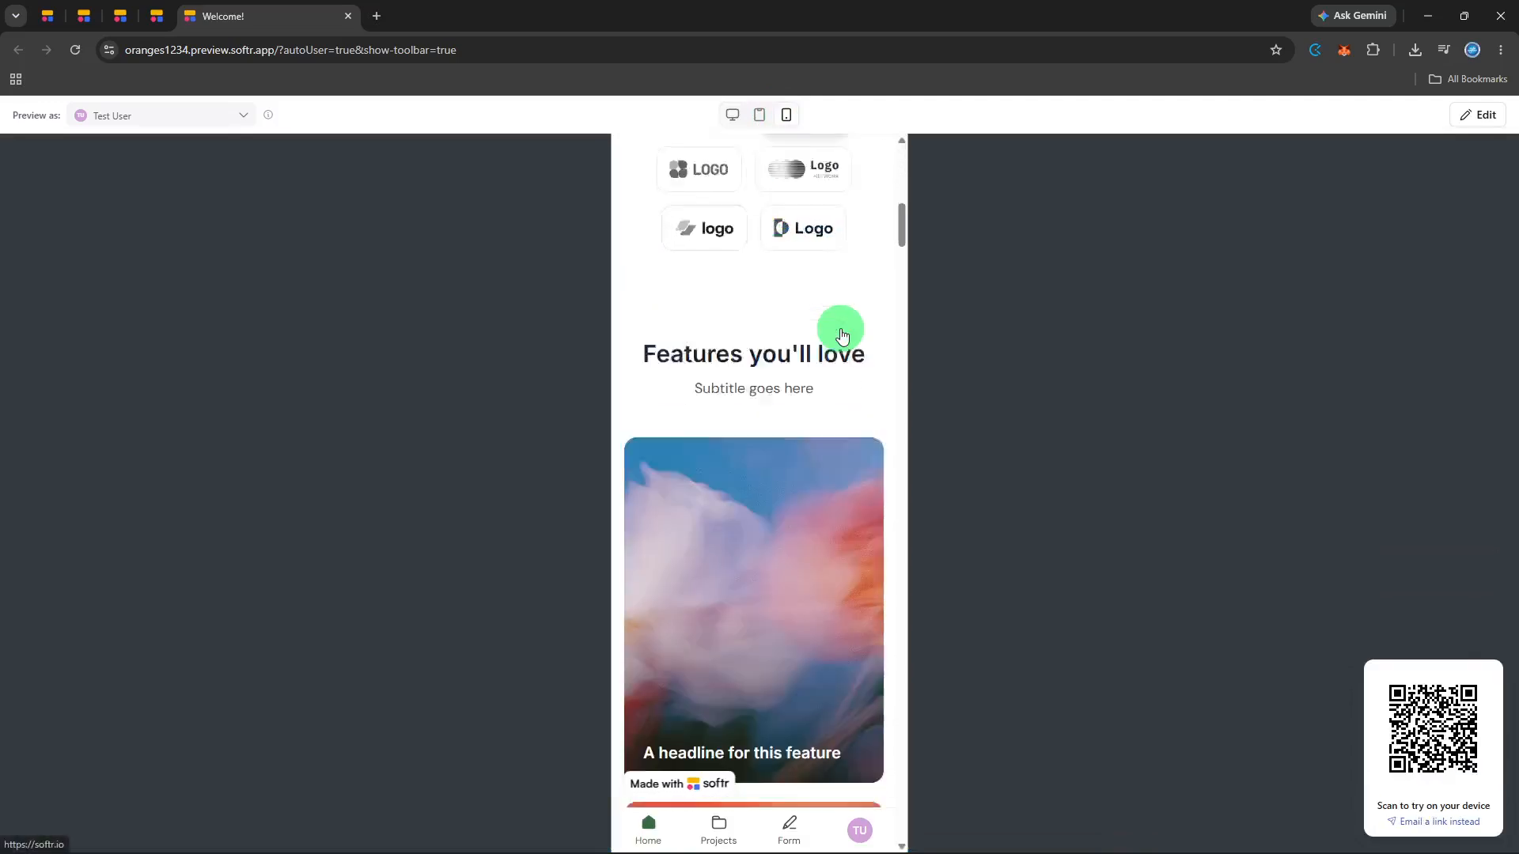
pyautogui.scroll(-10, 841, 335)
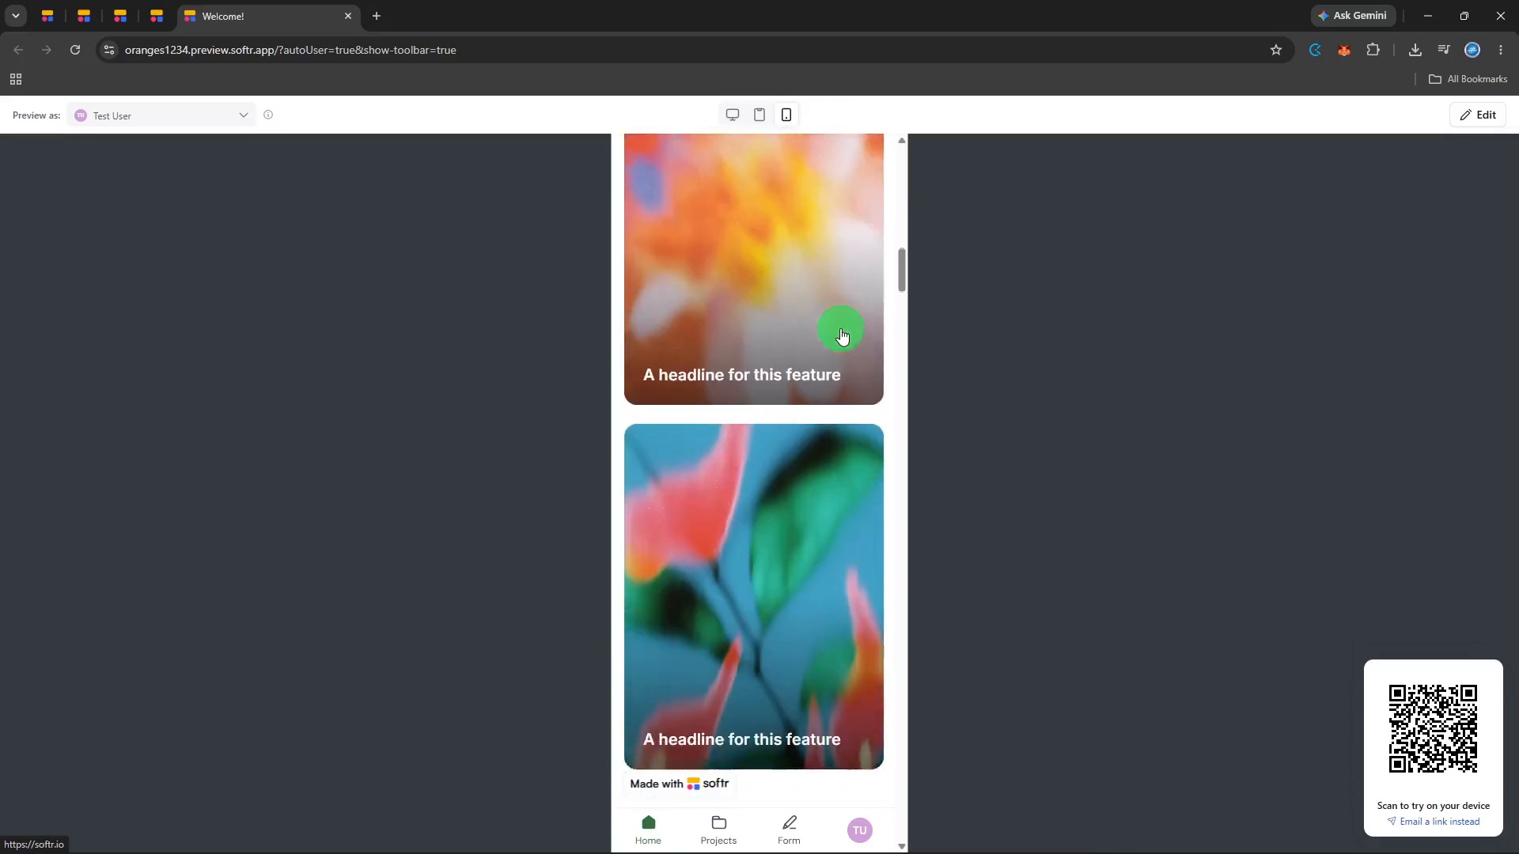
pyautogui.scroll(-10, 840, 335)
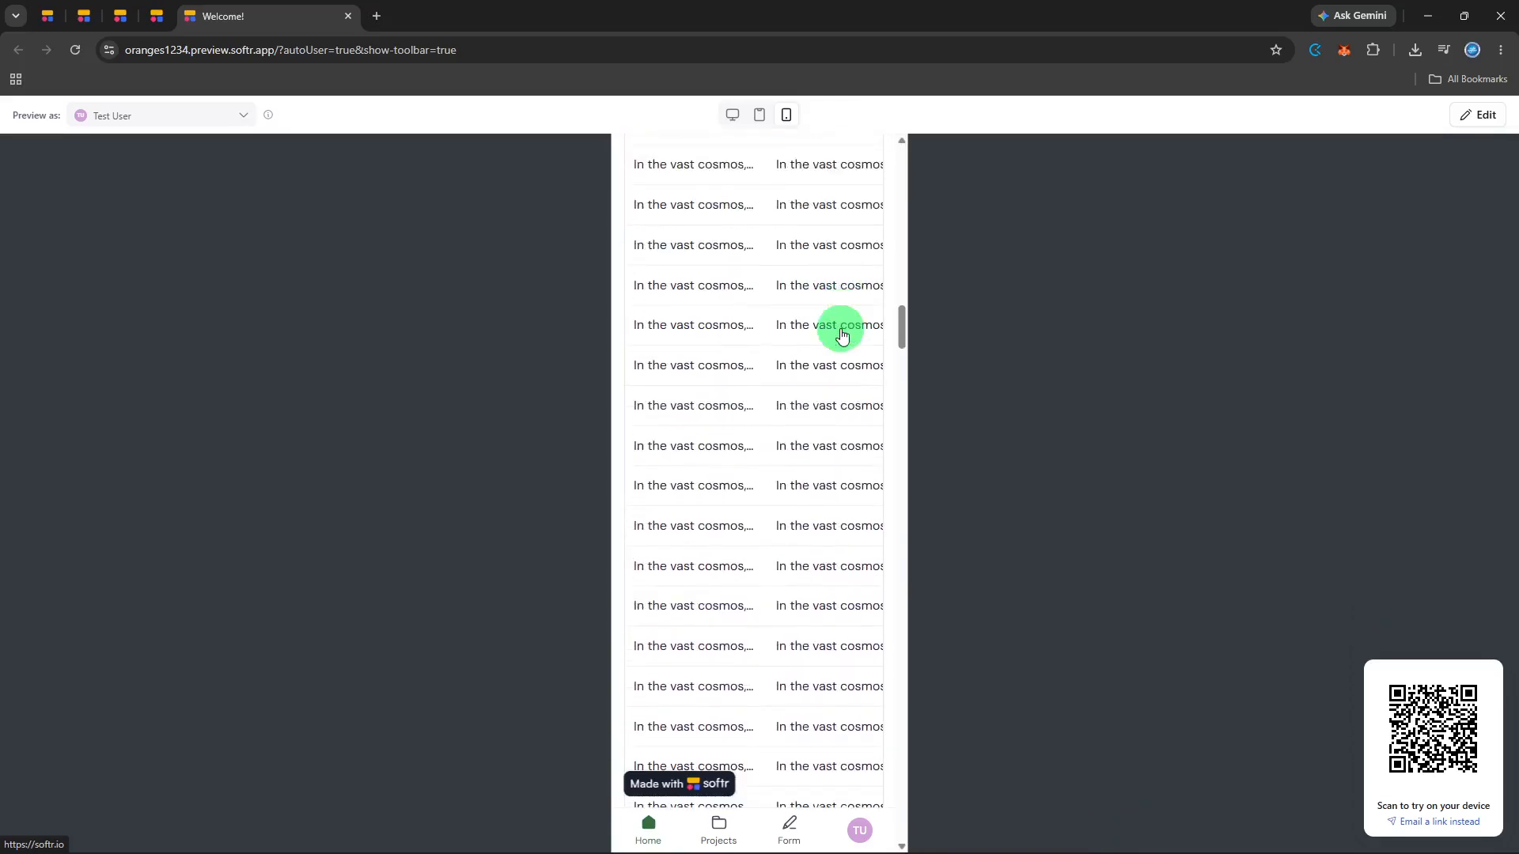
pyautogui.scroll(-8, 840, 336)
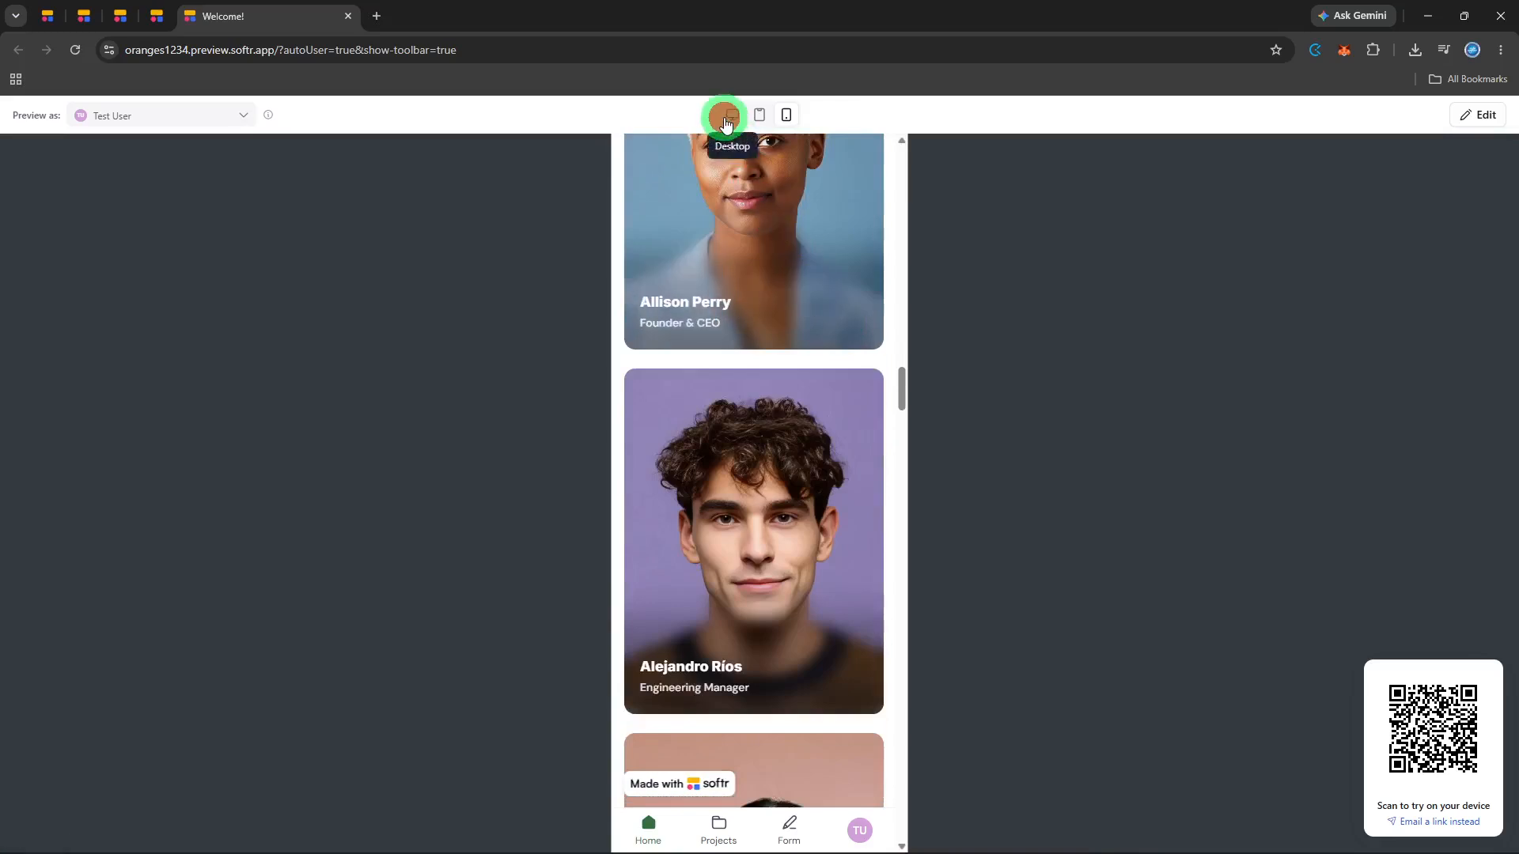
# - Preview the app in the desktop layout and check the Welcome! page from the lower list blocks back up to its heading
pyautogui.click(725, 118)
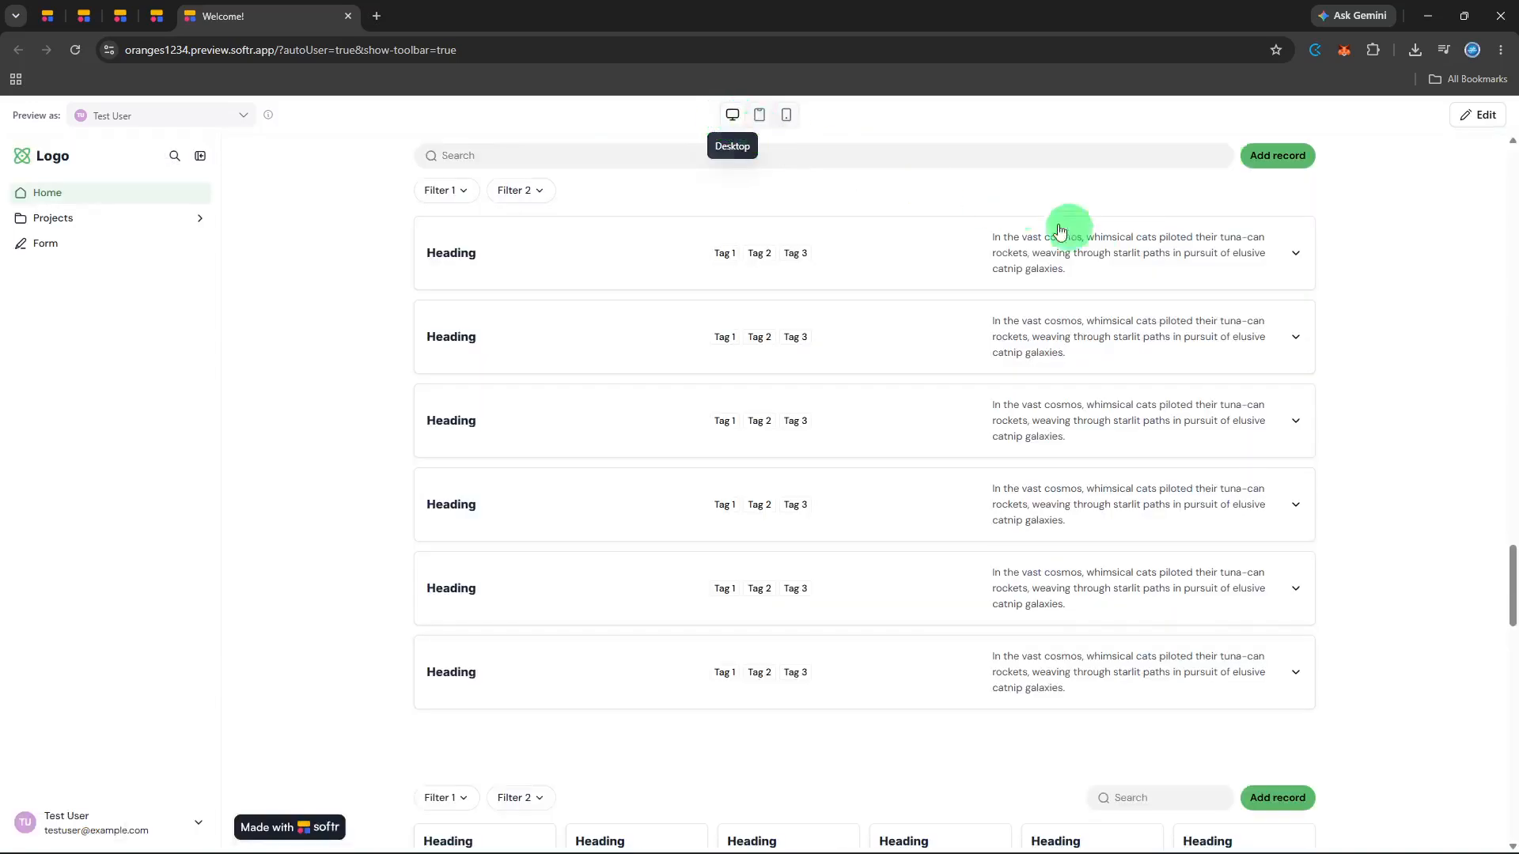
pyautogui.scroll(8, 1422, 325)
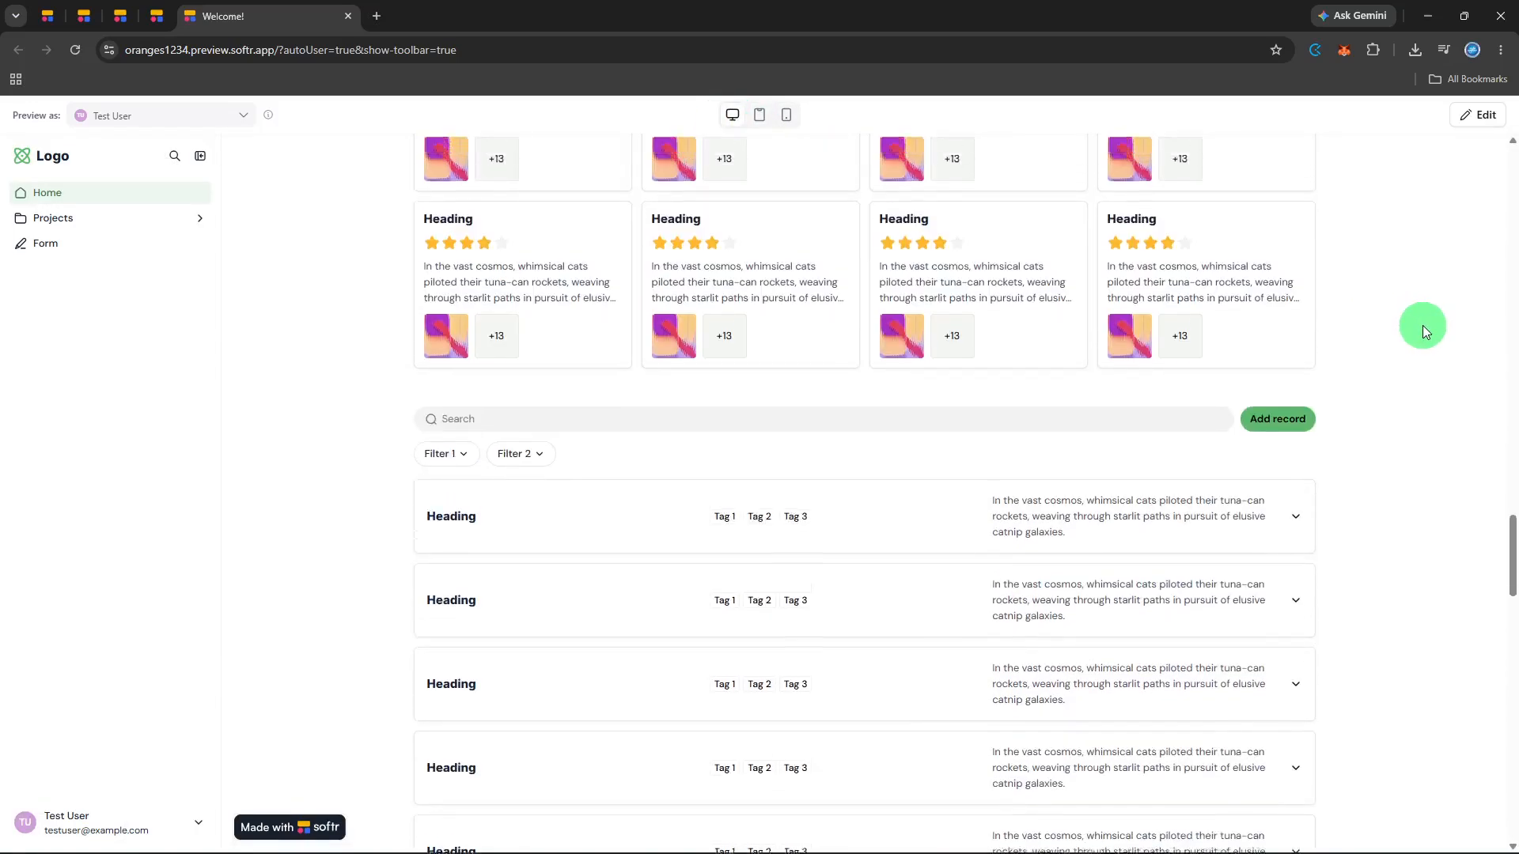
pyautogui.scroll(9, 1422, 325)
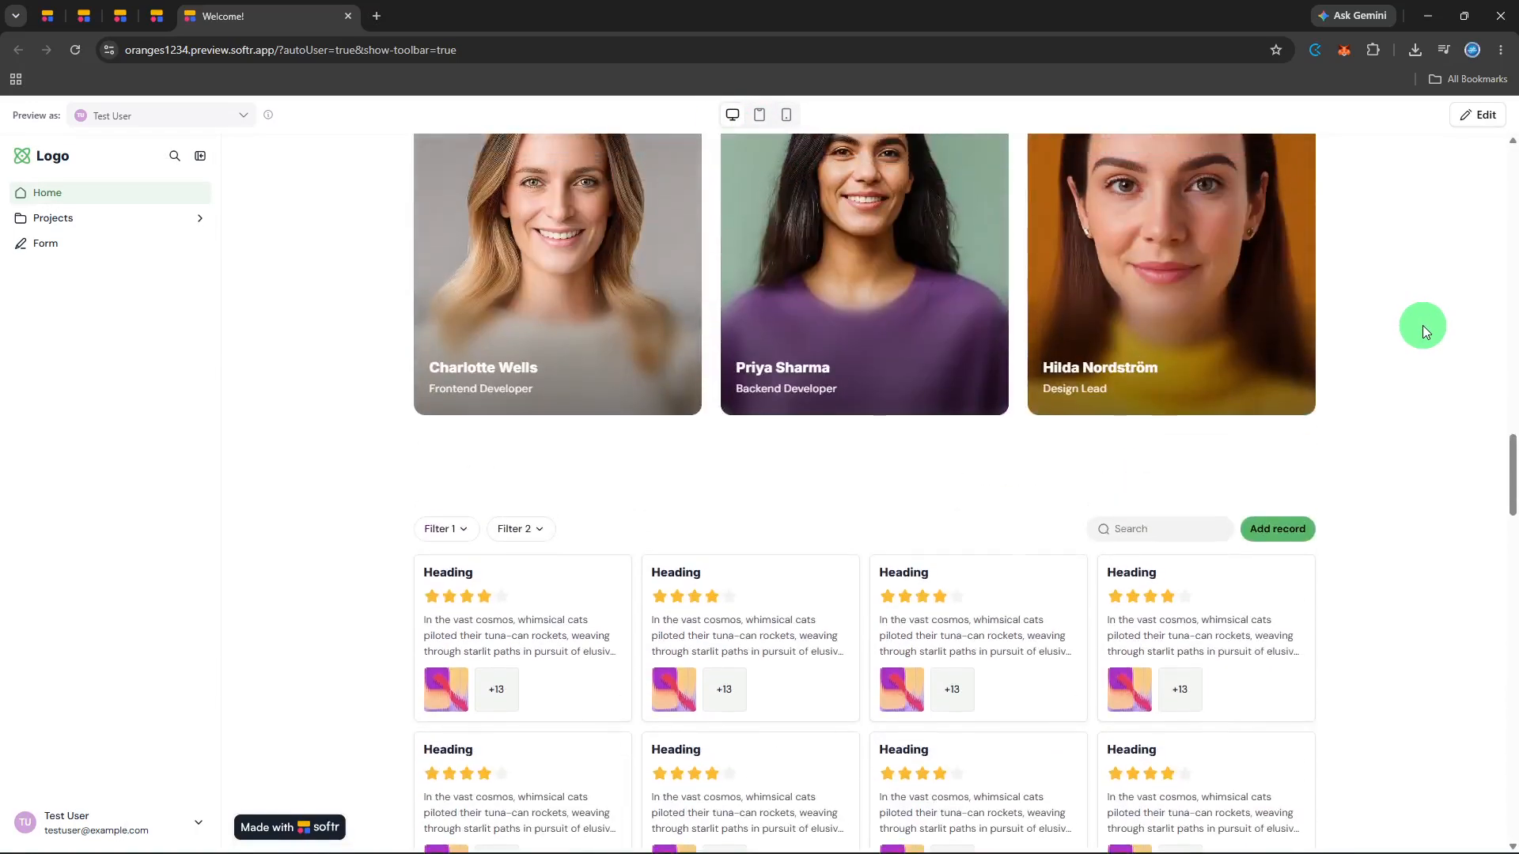
pyautogui.scroll(9, 1422, 325)
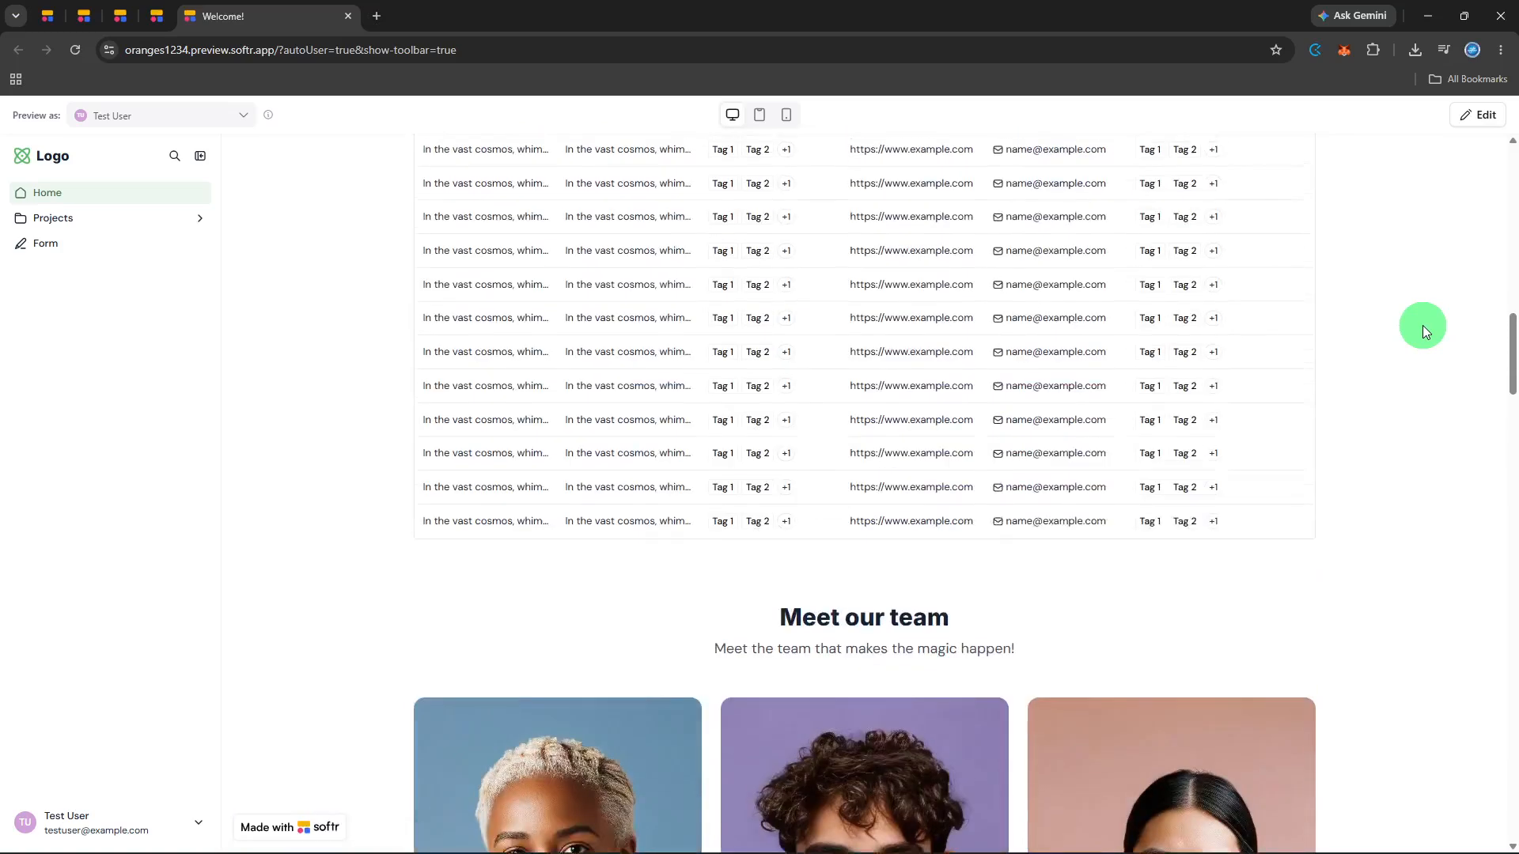
pyautogui.scroll(9, 1422, 325)
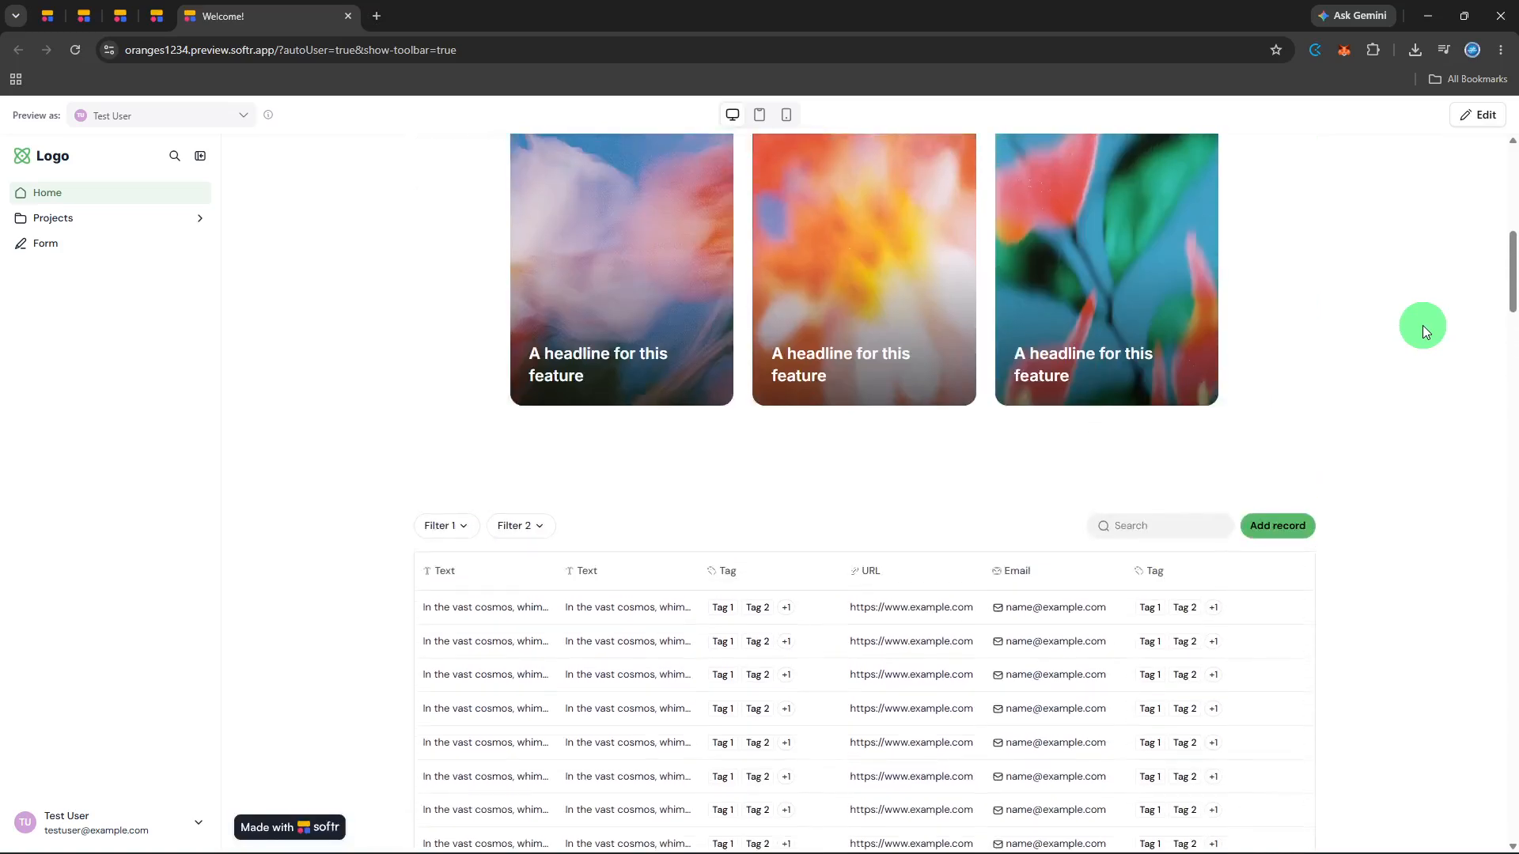
pyautogui.scroll(6, 1422, 326)
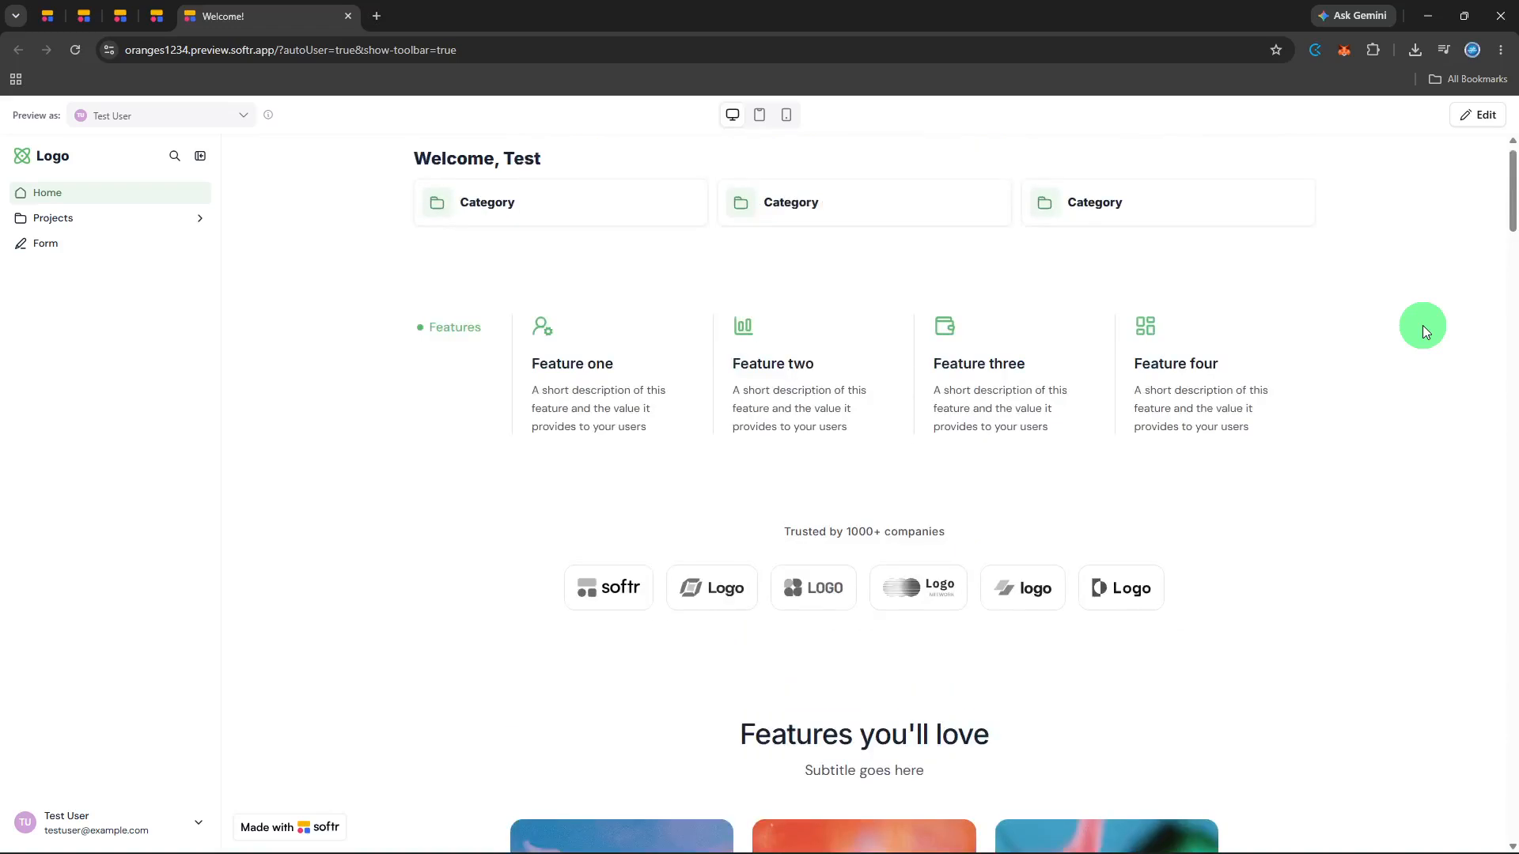
pyautogui.scroll(1, 1422, 325)
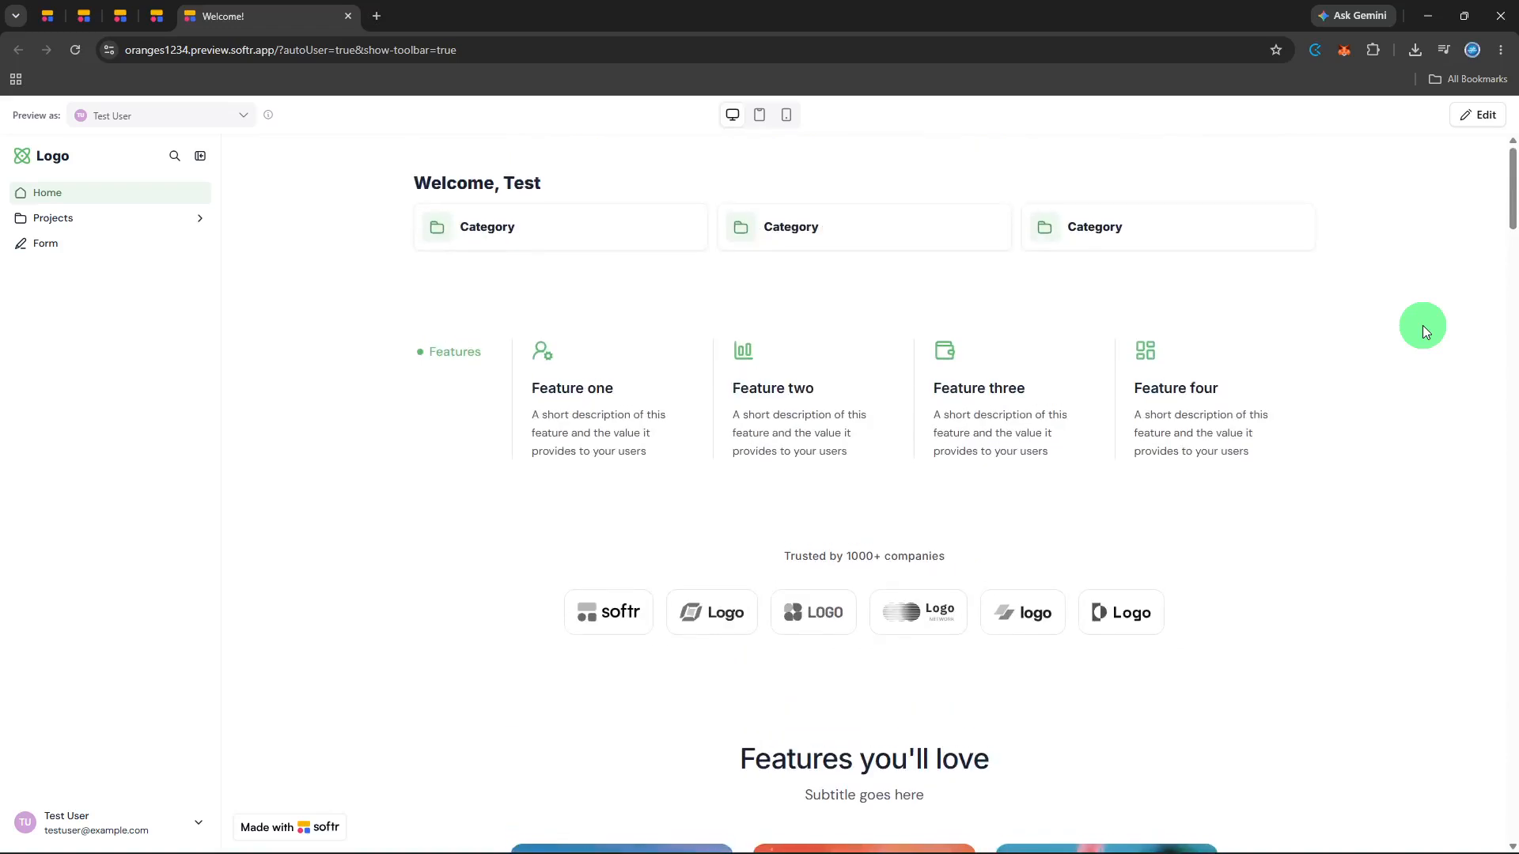